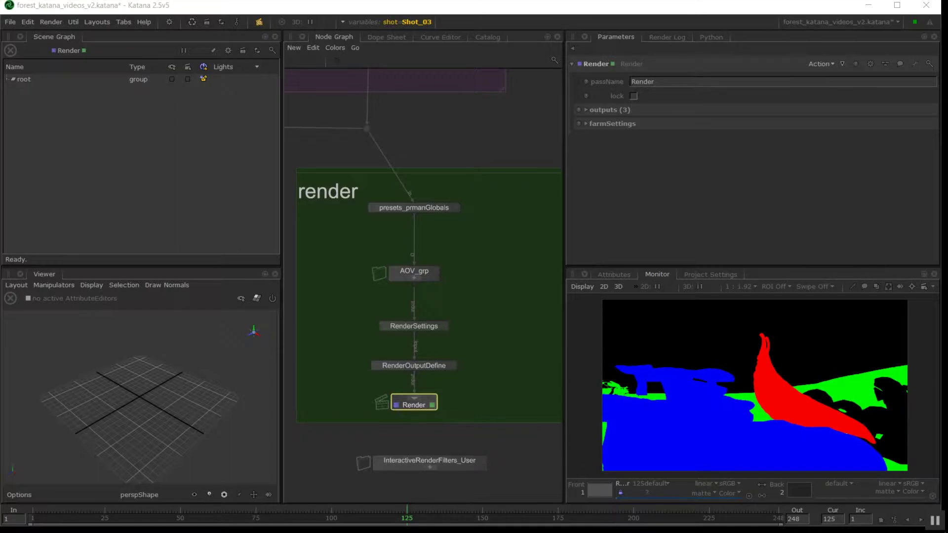
Expand the AOV_grp group in the render section and examine the MatteID0 and z AOV nodes inside it.
click(415, 277)
scroll(457, 293, up, 3)
middle_drag(446, 290, 496, 308)
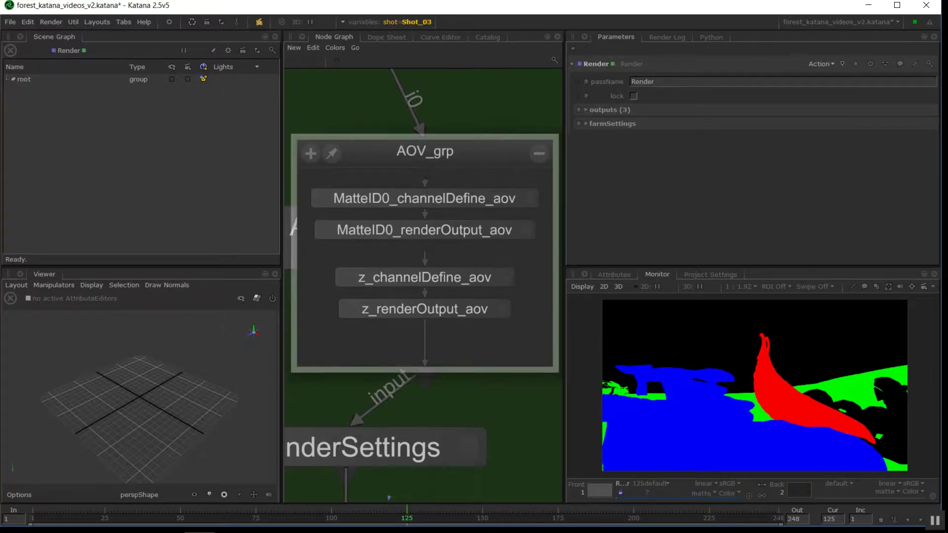
mouse_move(494, 213)
middle_down()
mouse_move(491, 236)
mouse_move(491, 225)
middle_up()
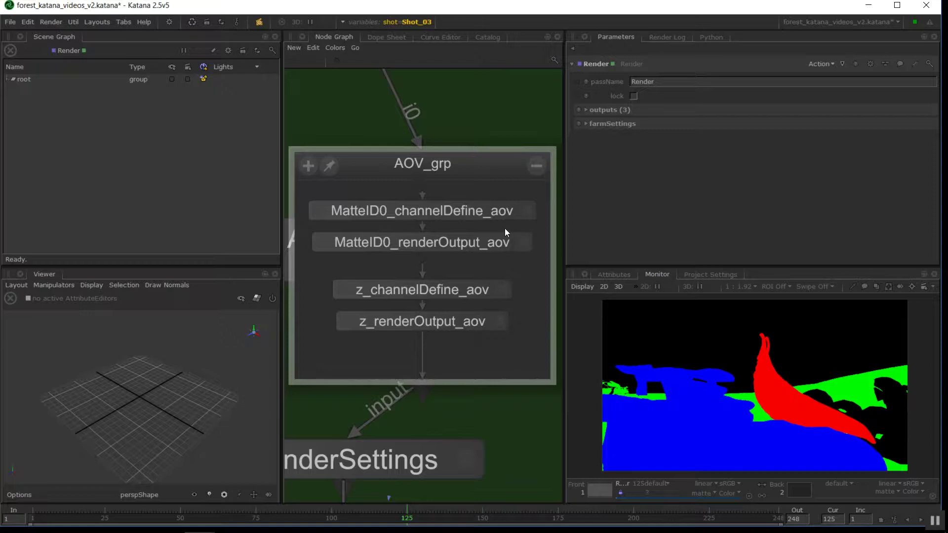
scroll(441, 273, down, 12)
scroll(446, 271, up, 4)
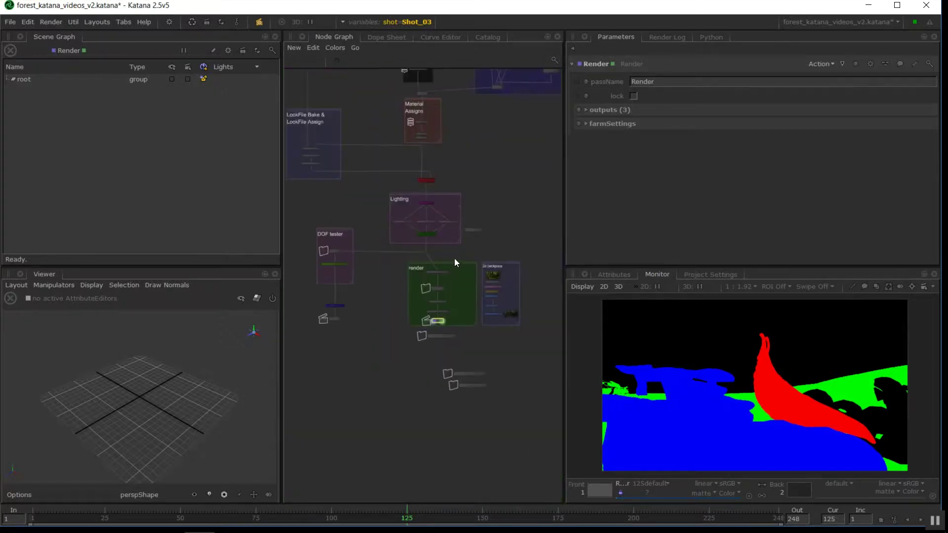
scroll(456, 336, up, 6)
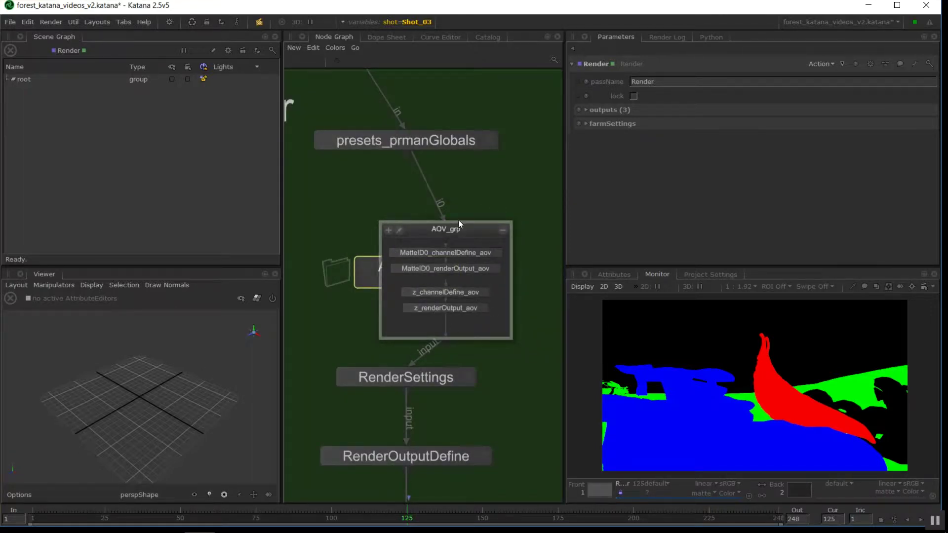
scroll(458, 220, down, 5)
scroll(452, 256, up, 5)
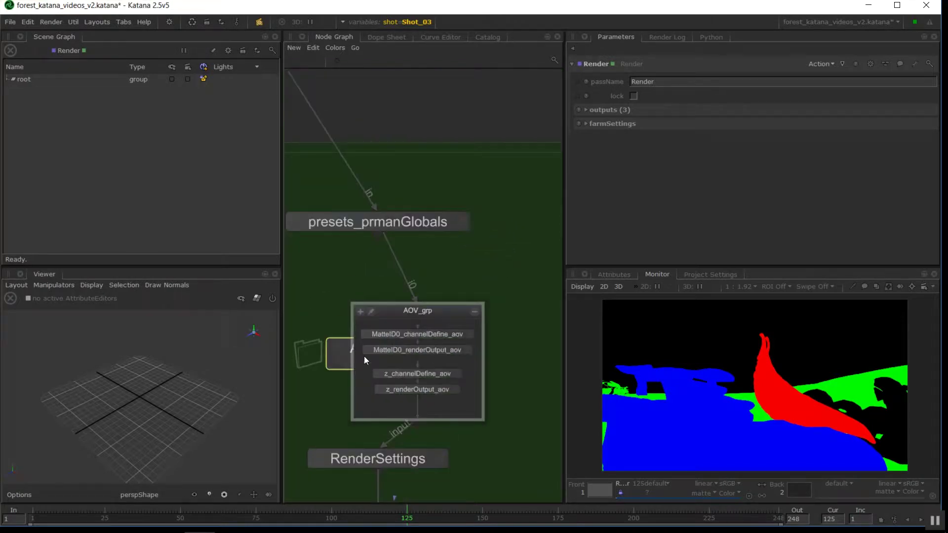
middle_drag(407, 335, 408, 339)
Expand the grub_grp material group and show the parameters of its pxr_matteId node.
scroll(483, 323, down, 5)
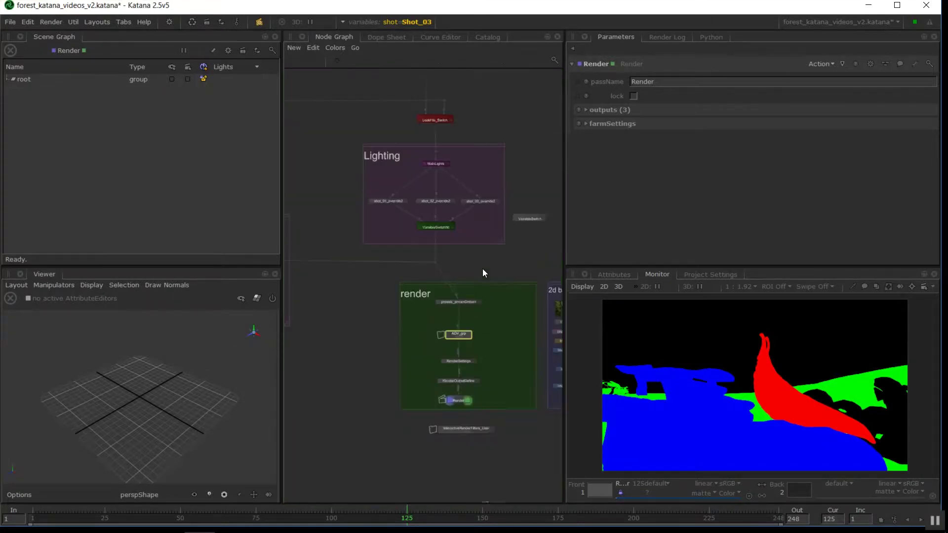
middle_drag(463, 207, 410, 376)
middle_drag(434, 250, 297, 395)
middle_drag(476, 257, 293, 368)
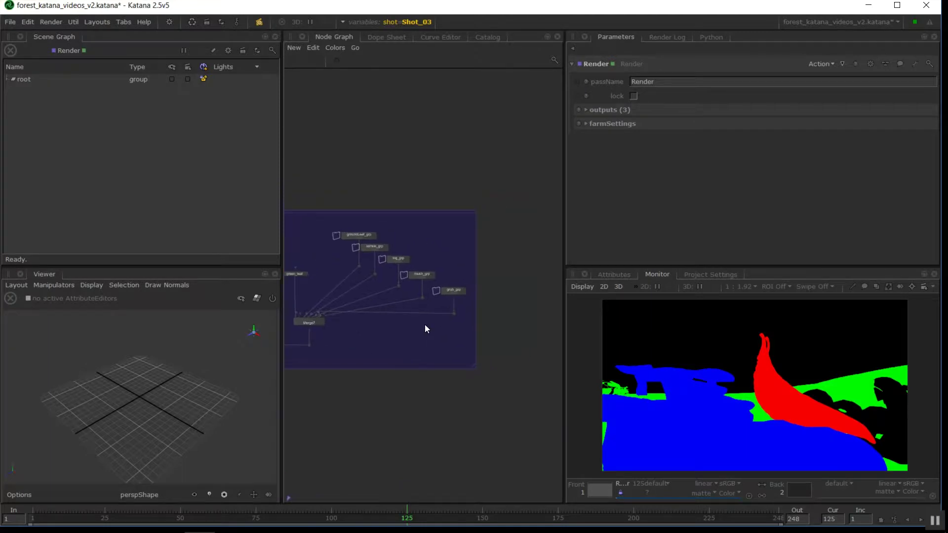
scroll(429, 320, up, 5)
middle_drag(451, 265, 309, 309)
click(400, 262)
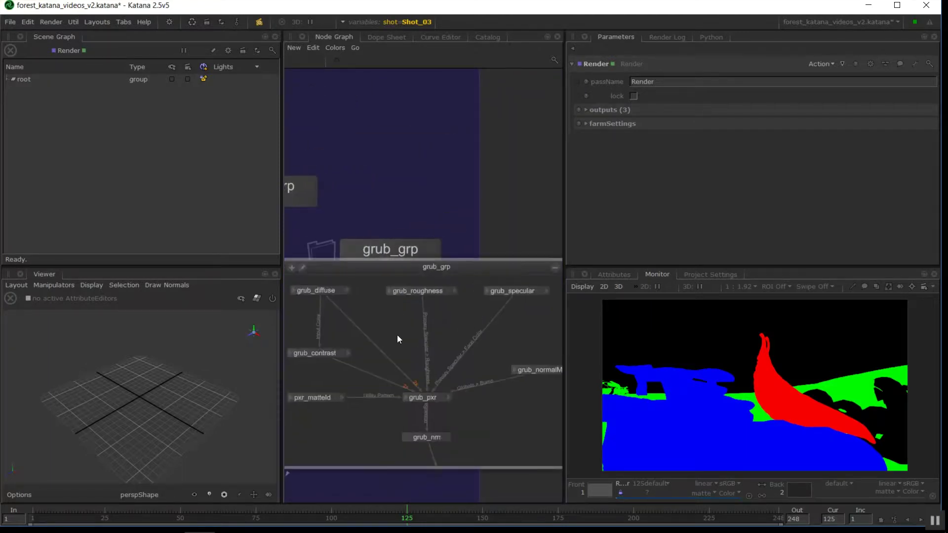
drag(397, 327, 410, 337)
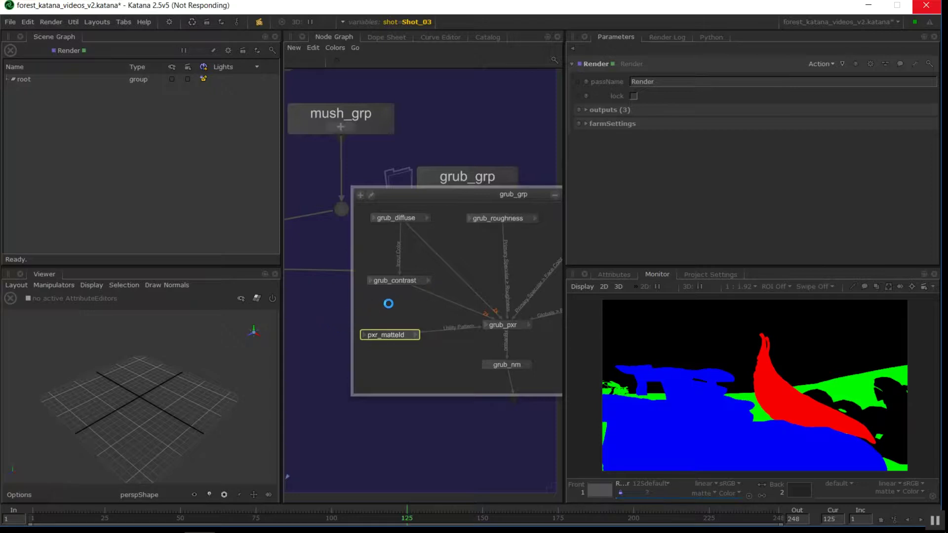
Show the parameters of the matteID0_stack node in the Object Settings section.
scroll(371, 313, down, 4)
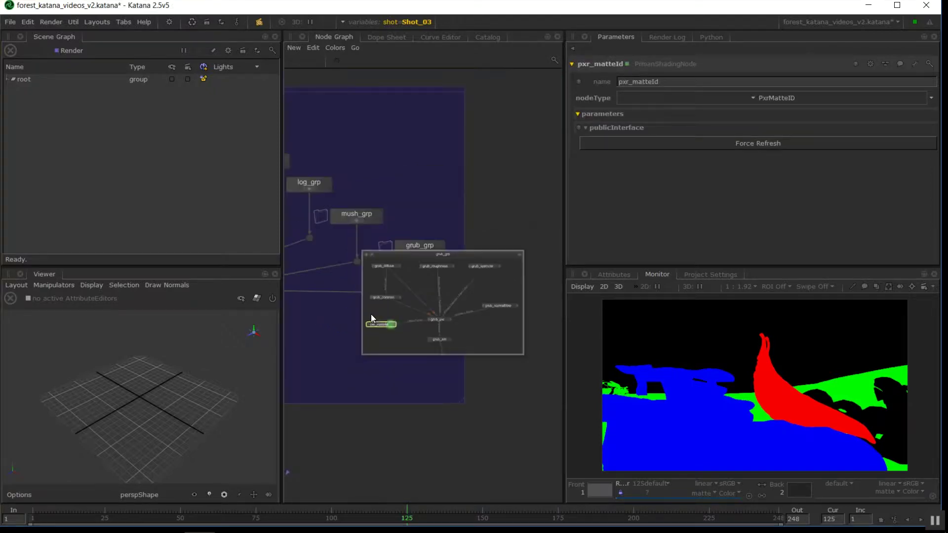
scroll(362, 321, down, 6)
middle_drag(359, 329, 532, 313)
scroll(434, 329, up, 8)
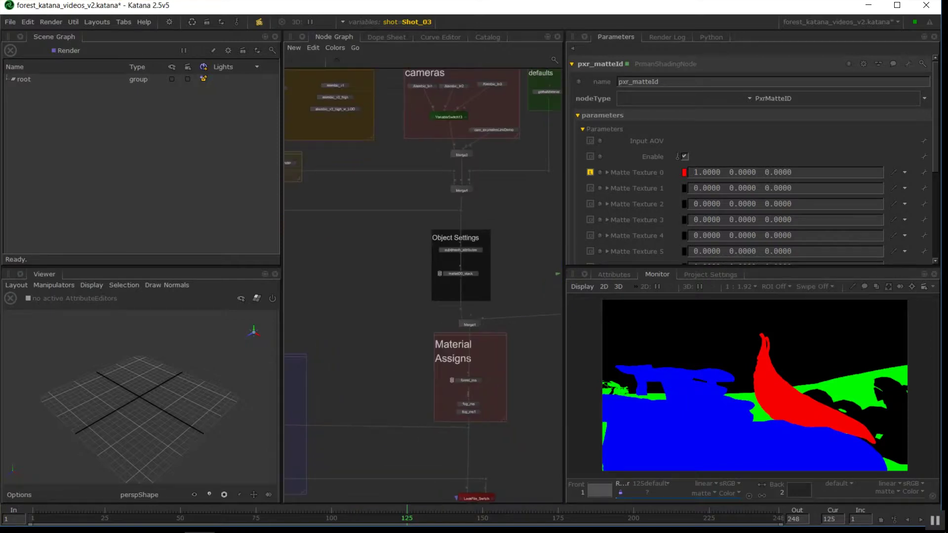
click(505, 228)
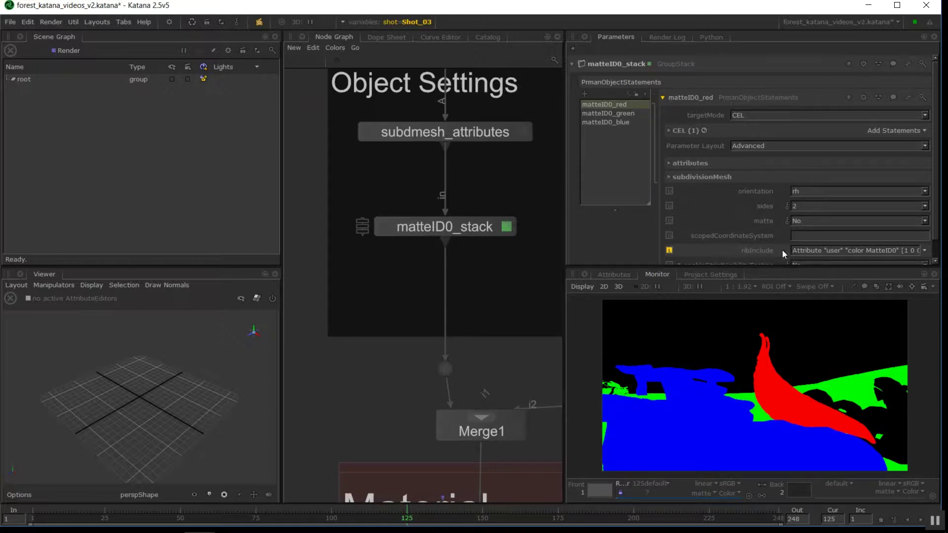
Return to the AOV_grp group in the render section and show the MatteID0_renderOutput_aov node's parameters.
scroll(434, 224, down, 3)
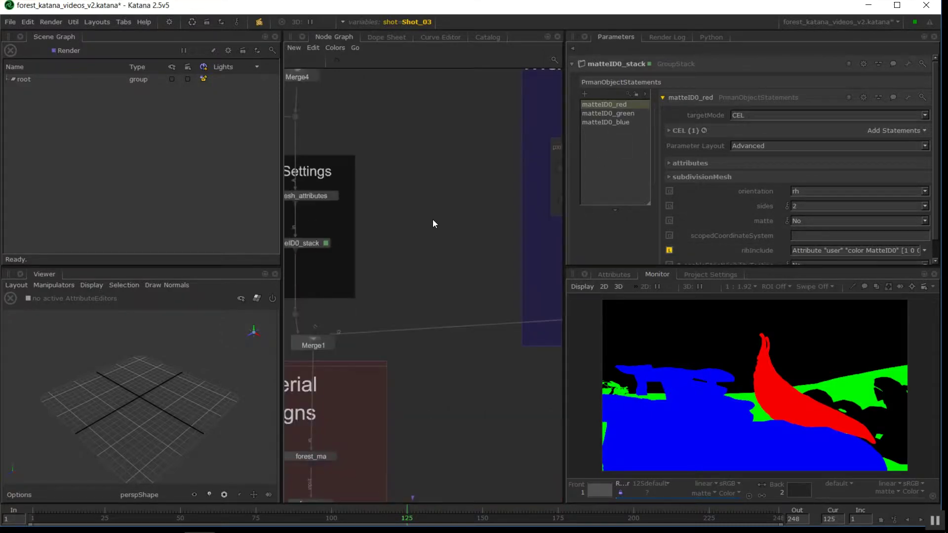
mouse_move(514, 215)
middle_down()
mouse_move(286, 252)
mouse_move(362, 217)
mouse_move(261, 226)
middle_up()
middle_drag(340, 360, 558, 113)
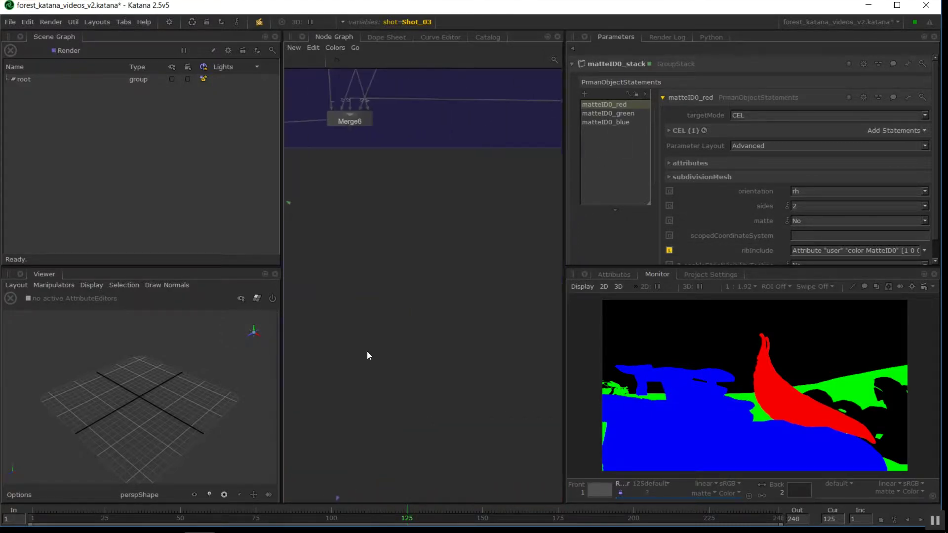
scroll(366, 350, down, 3)
middle_drag(367, 351, 493, 118)
middle_drag(358, 454, 416, 315)
scroll(416, 315, up, 3)
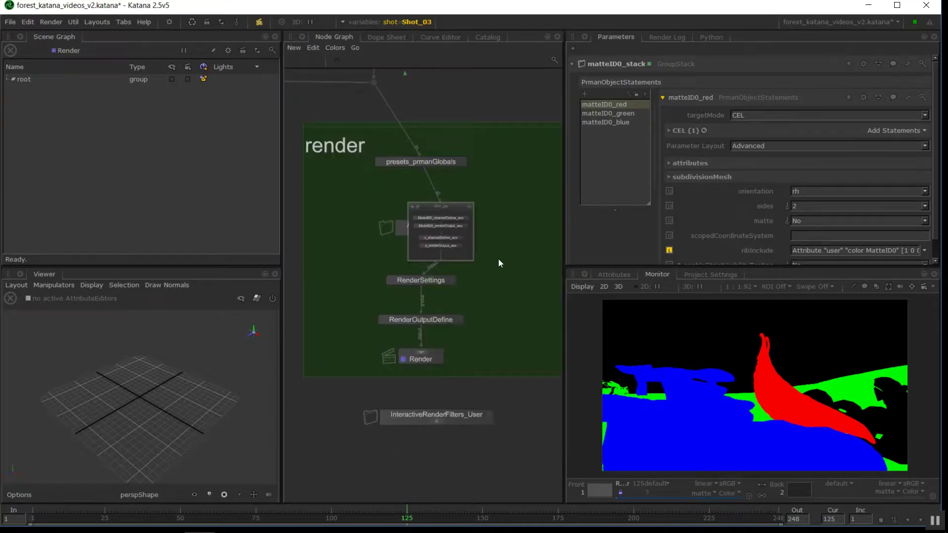
scroll(482, 228, up, 3)
click(457, 189)
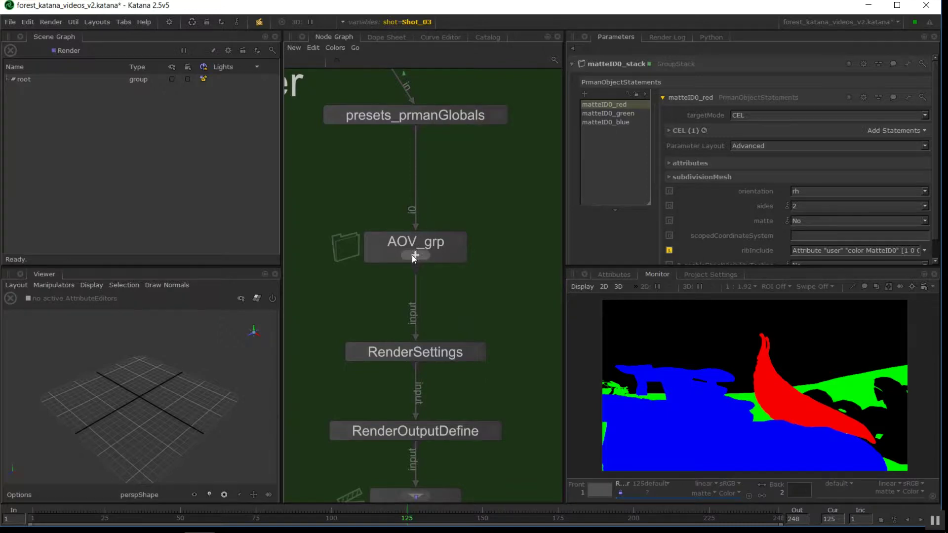
click(412, 255)
scroll(424, 253, up, 3)
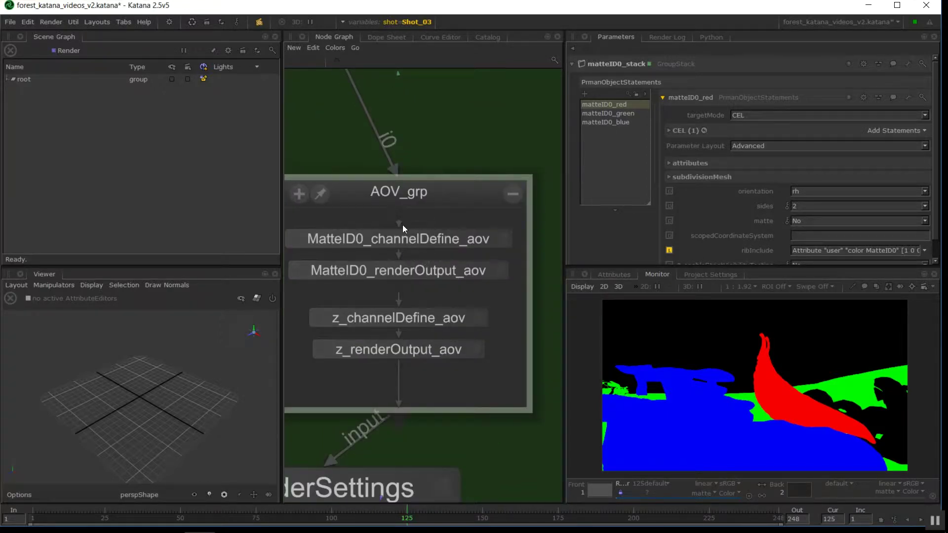
click(499, 271)
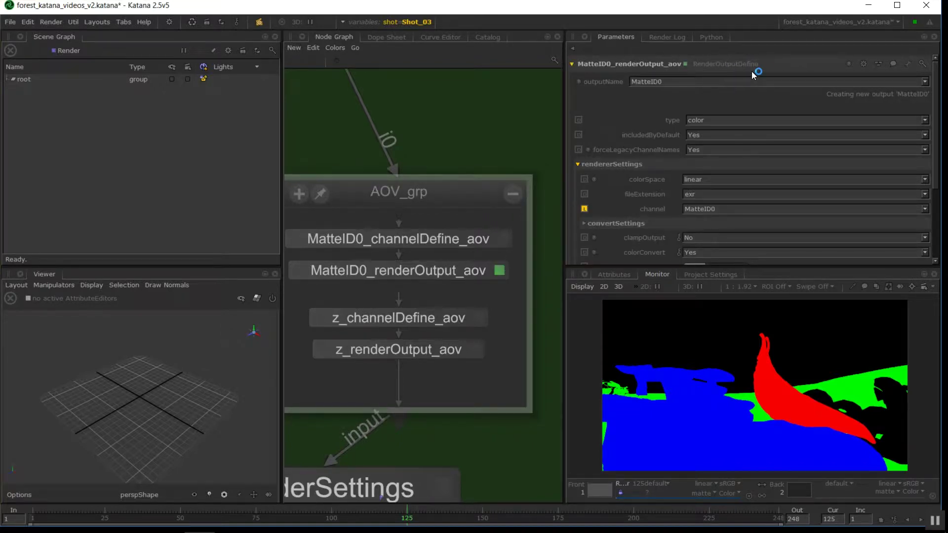
key(Tab)
text(ren)
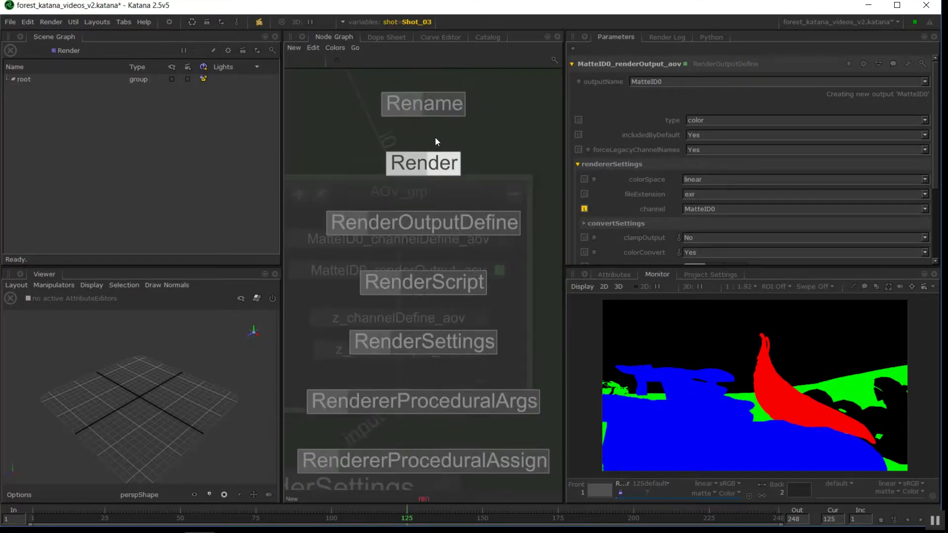
key(Return)
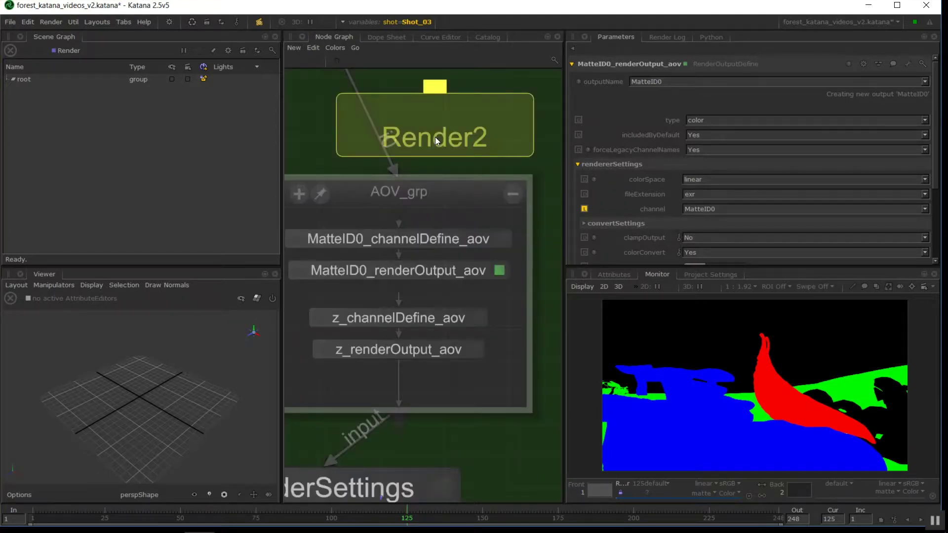
click(442, 125)
key(Delete)
Create a RenderOutputDefine node above the AOV_grp group as a demonstration and delete it again.
key(Tab)
text(ren)
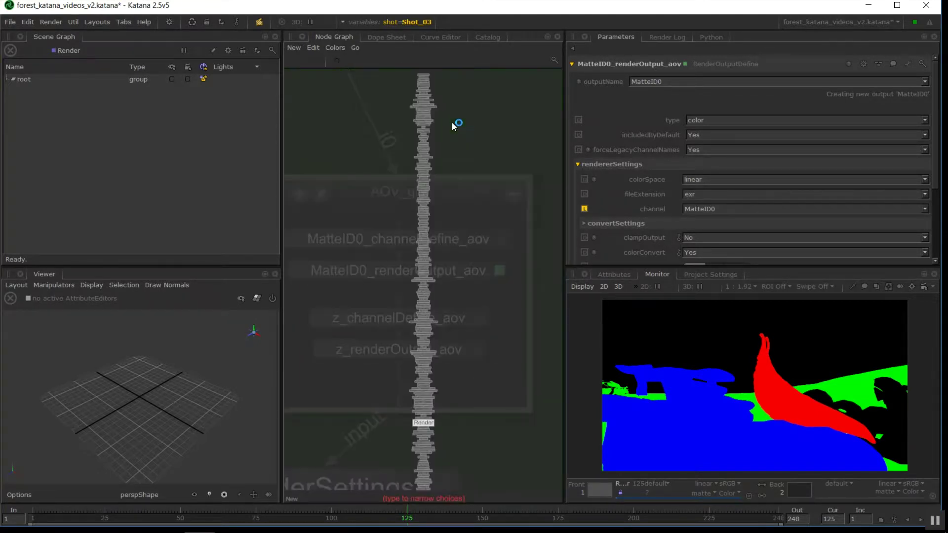
key(Down)
key(Down)
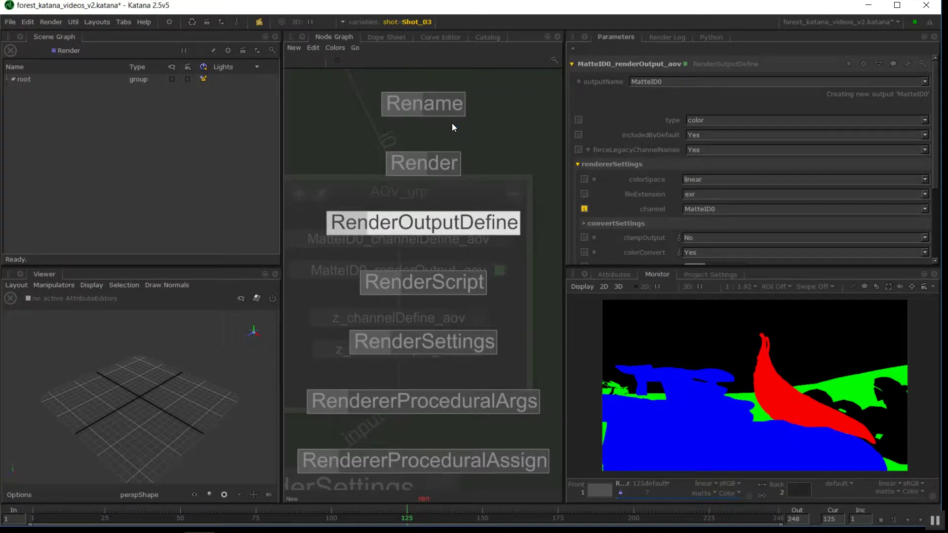
key(Return)
click(451, 122)
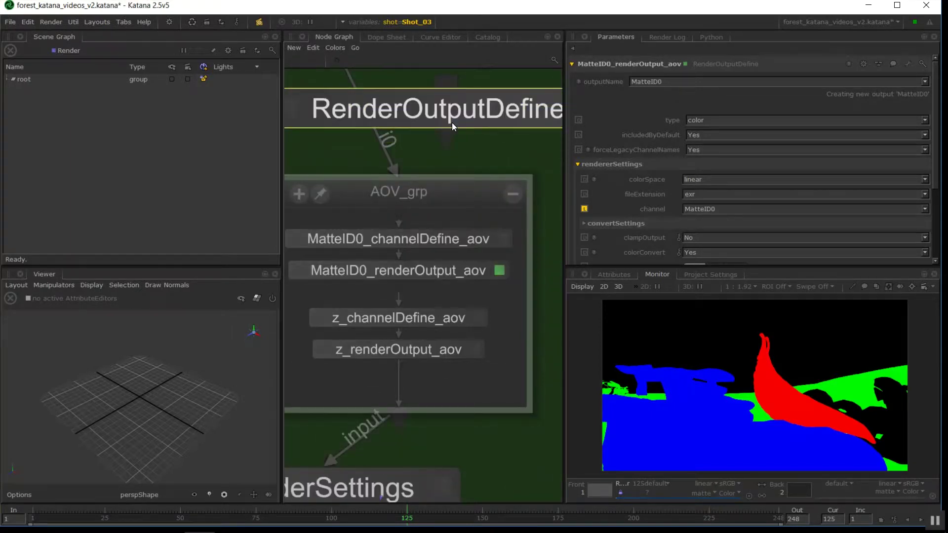
key(Delete)
Show the parameters of the existing RenderOutputDefine node directly above the Render node.
middle_drag(450, 467, 482, 225)
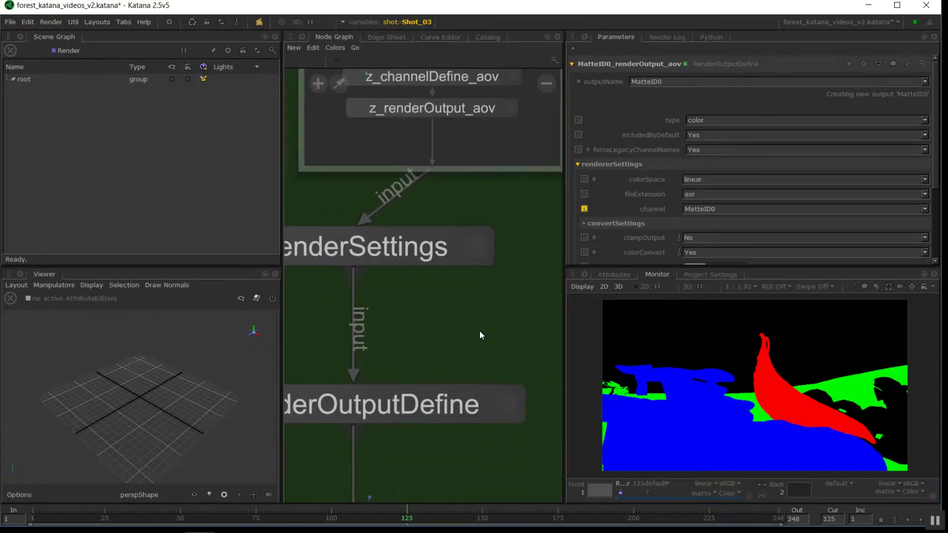
key(space)
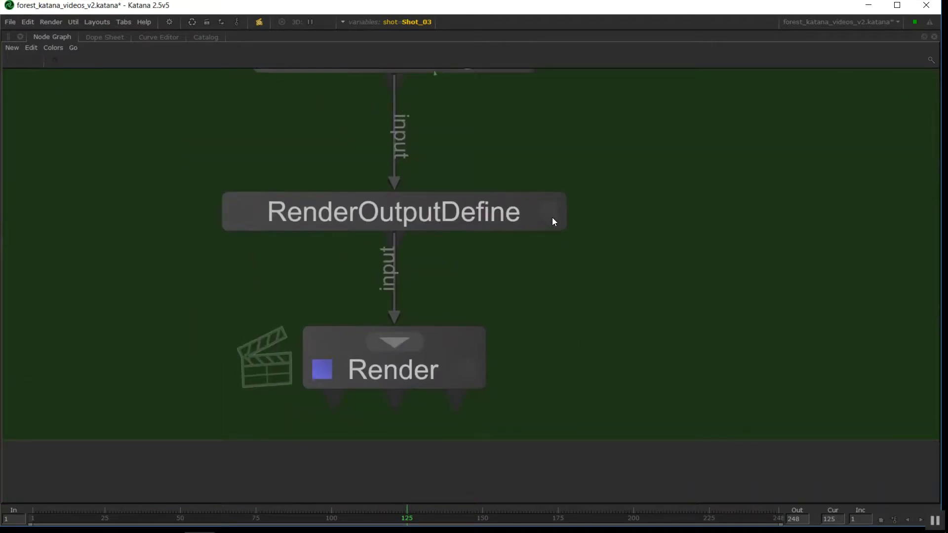
click(552, 217)
key(space)
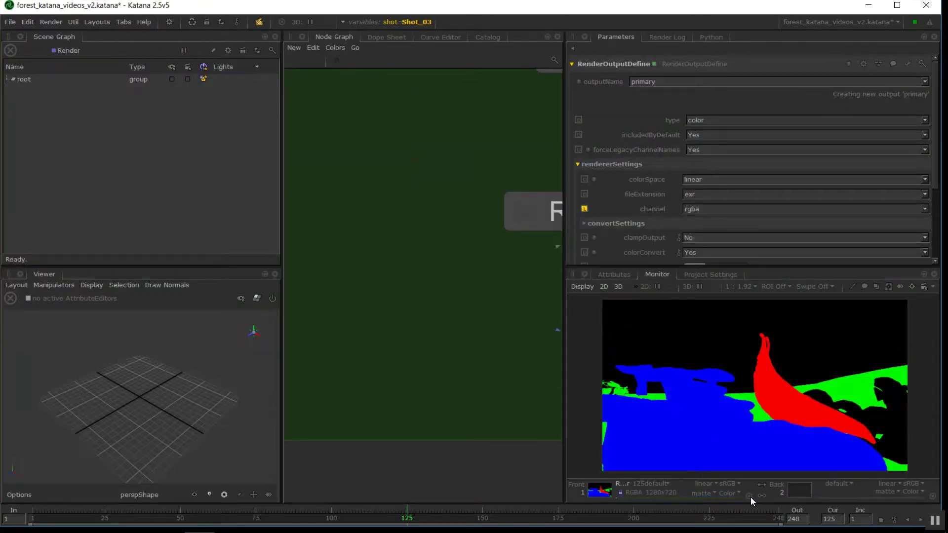
Reopen the MatteID0_renderOutput_aov node's parameters and inspect its output name and channel settings.
middle_drag(453, 181, 303, 264)
scroll(451, 241, down, 3)
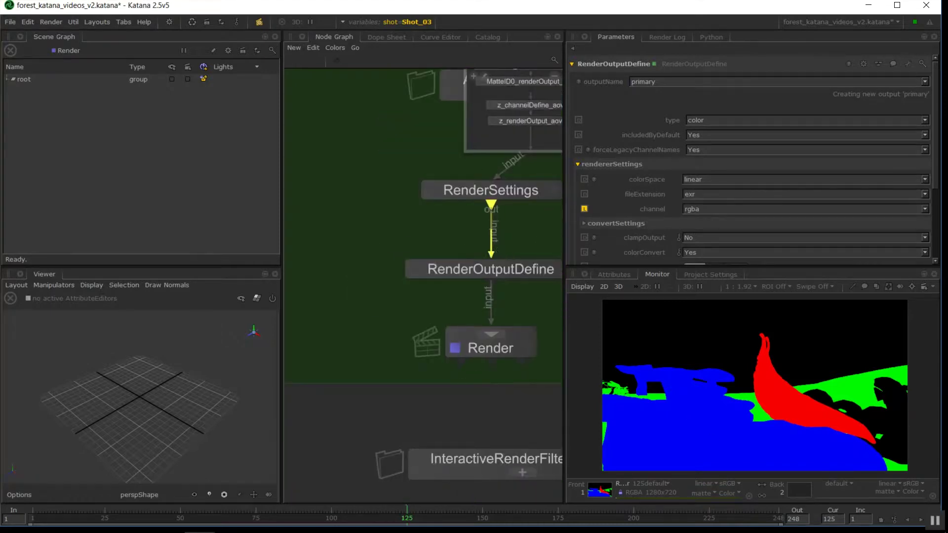
middle_drag(538, 202, 437, 238)
click(477, 149)
key(f)
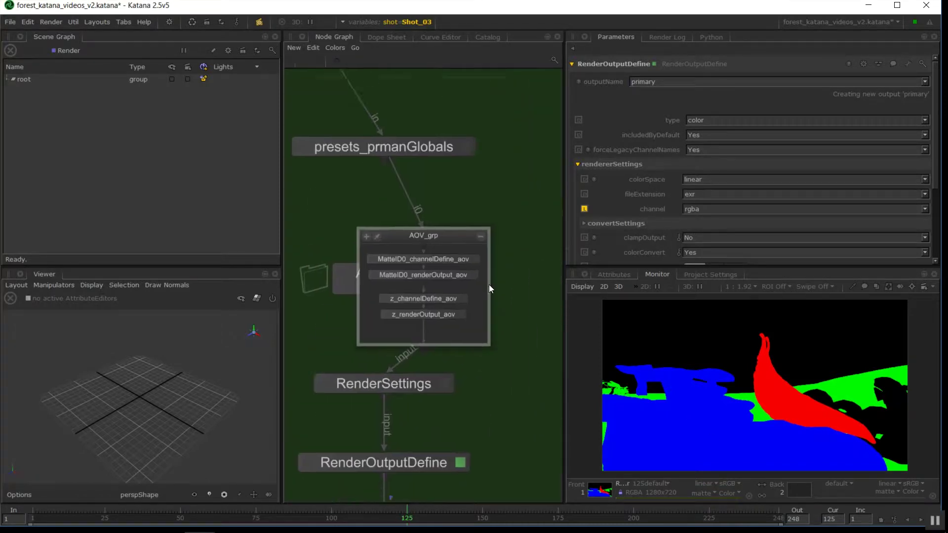
click(458, 285)
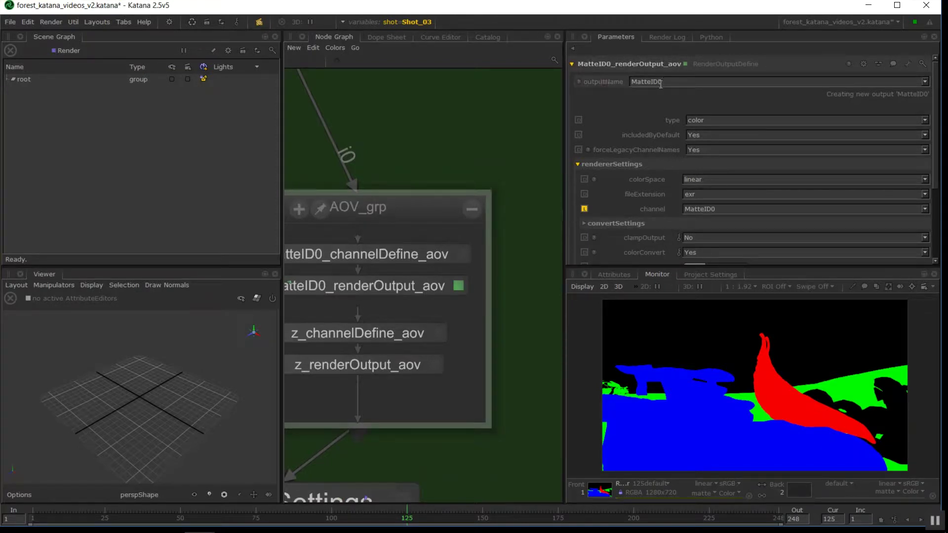
key(ctrl+a)
click(733, 208)
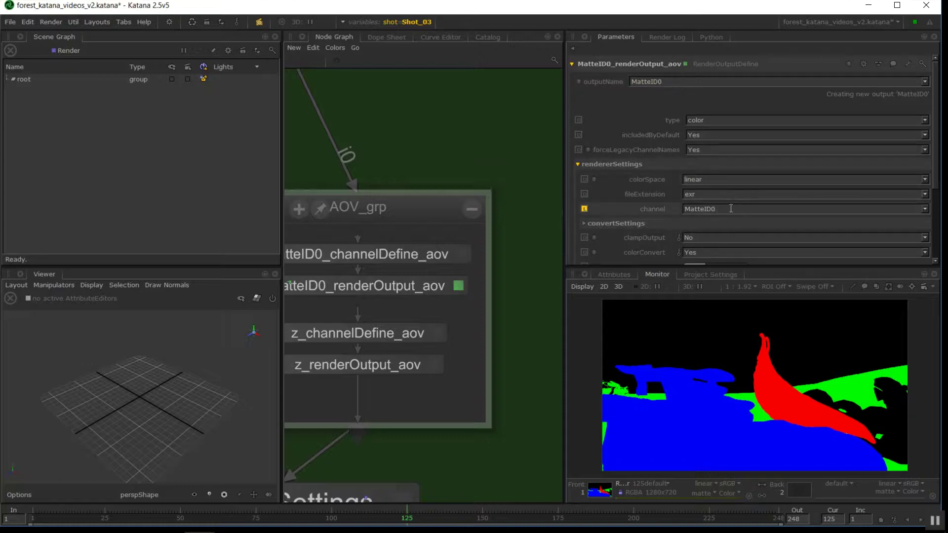
double_click(730, 208)
Review the MatteID0 output's location type choices, keeping file, and inspect its render location path.
mouse_move(468, 133)
middle_down()
mouse_move(510, 185)
mouse_move(474, 144)
middle_up()
scroll(649, 193, down, 4)
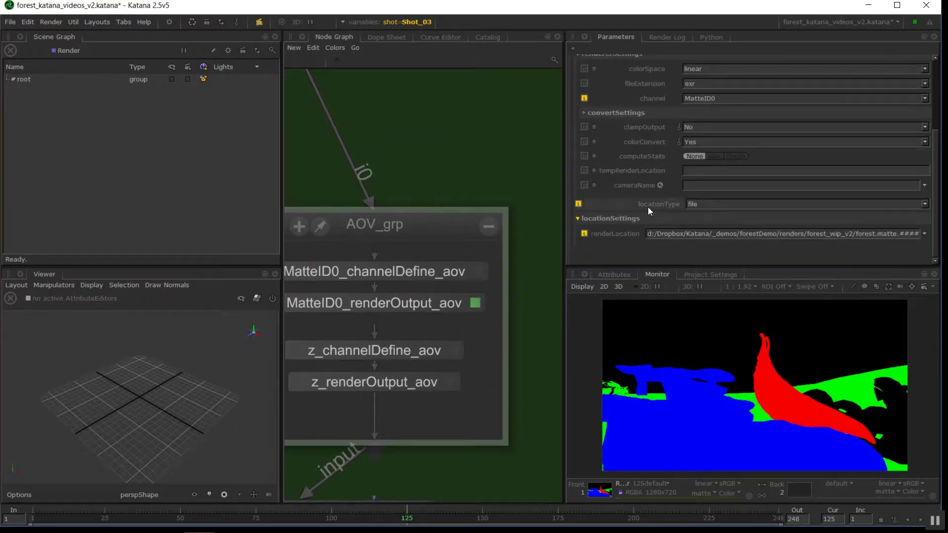
click(698, 203)
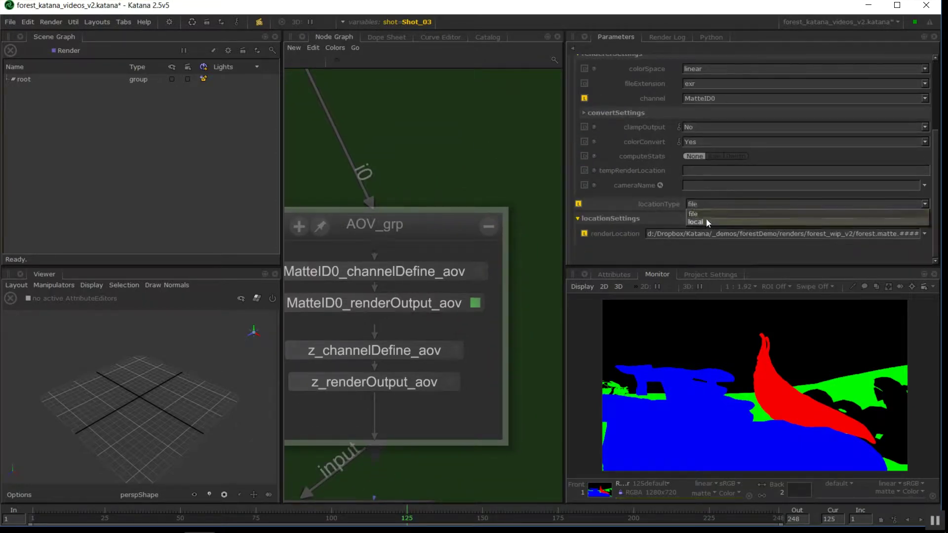
click(705, 212)
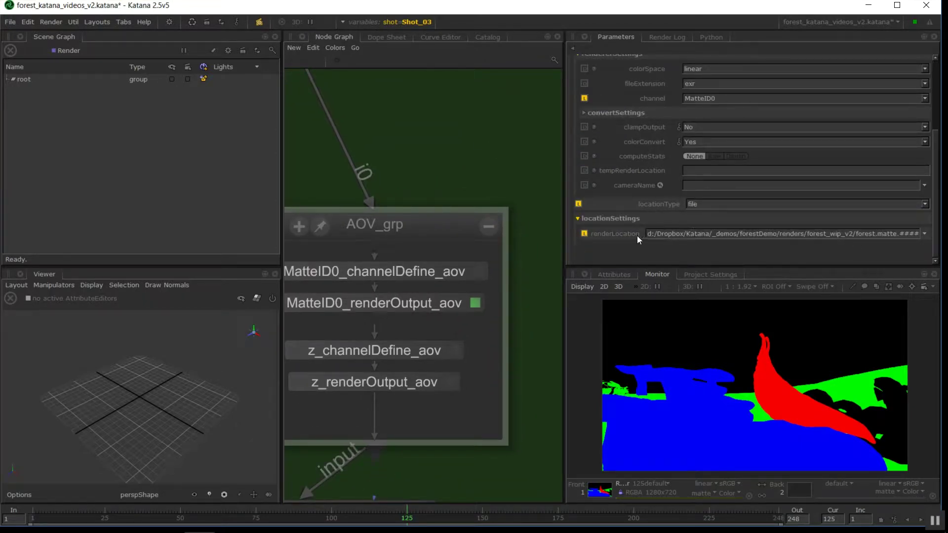
click(656, 234)
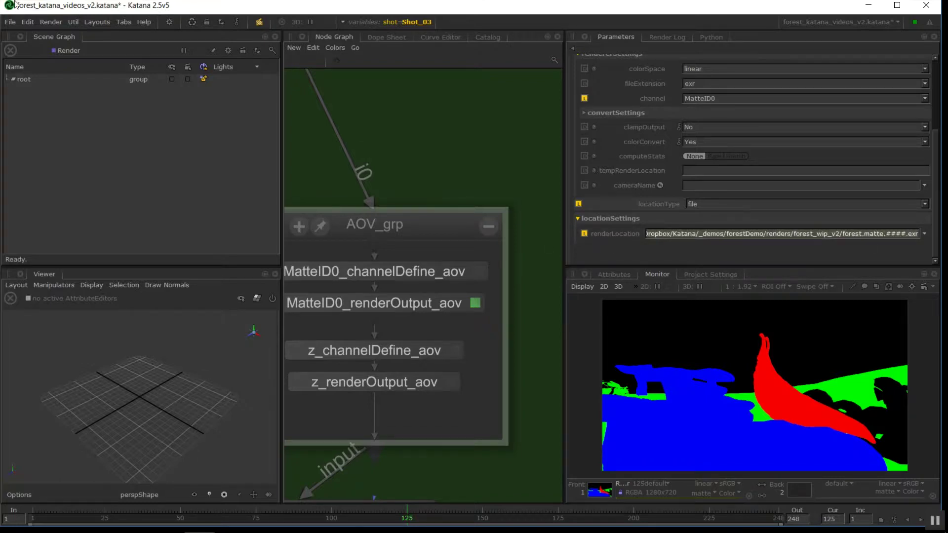
Show the parameters of the MatteID0_channelDefine_aov node inside AOV_grp.
click(479, 271)
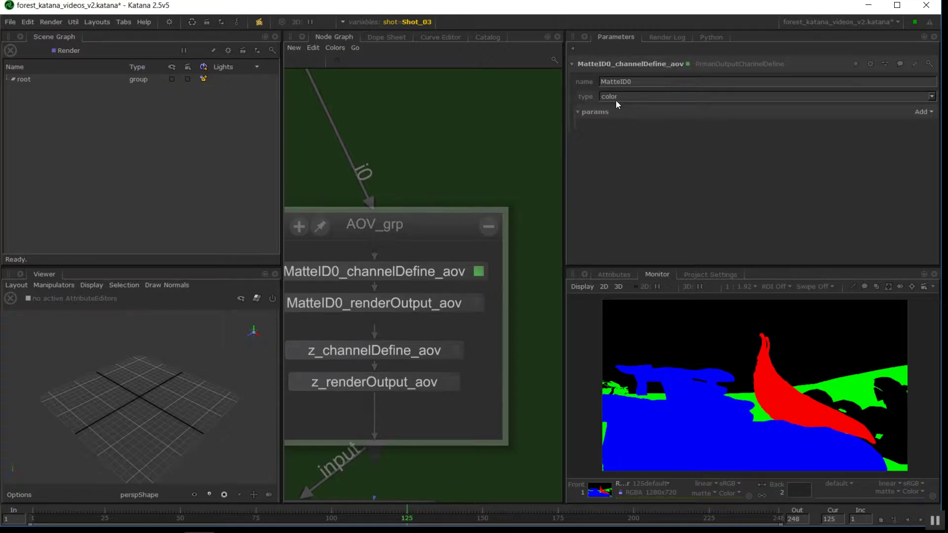
Inspect the name of the MatteID0 channel definition and review its type choices, keeping color.
drag(661, 83, 541, 75)
drag(636, 97, 554, 91)
click(931, 97)
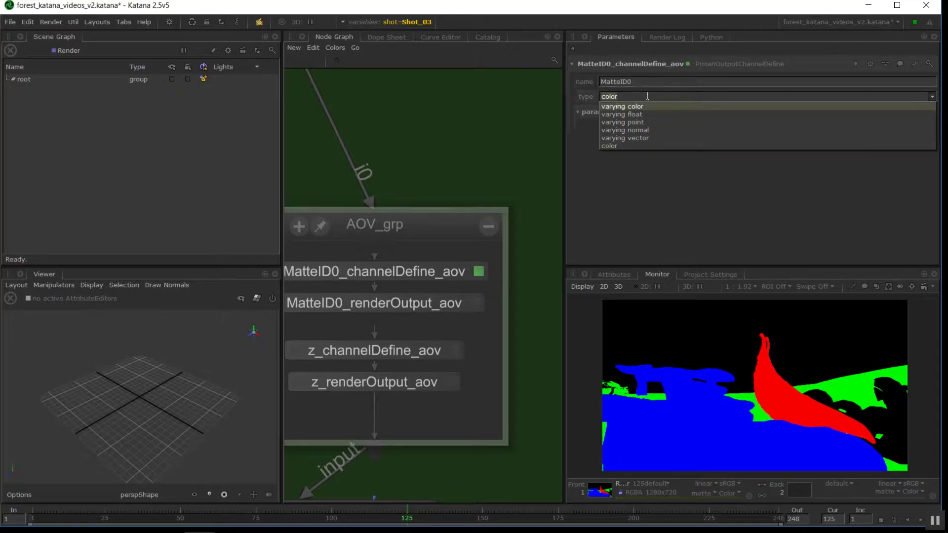
click(690, 221)
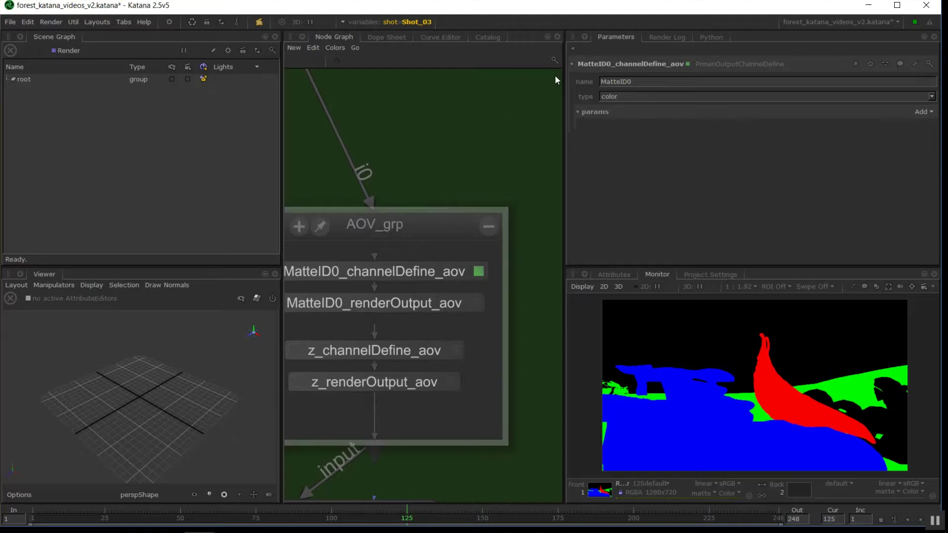
Show the parameters of MatteID0_renderOutput_aov and choose MatteID0 as its channel.
click(476, 301)
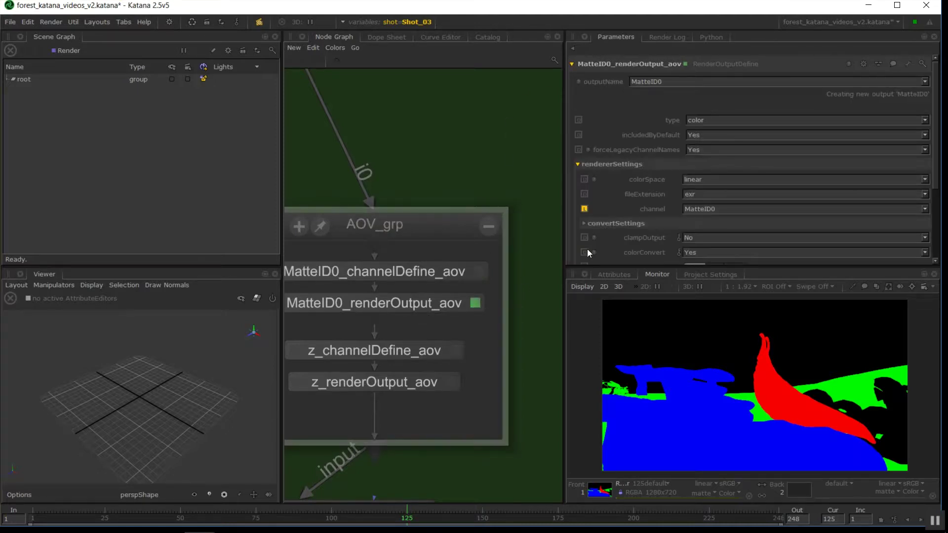
click(925, 209)
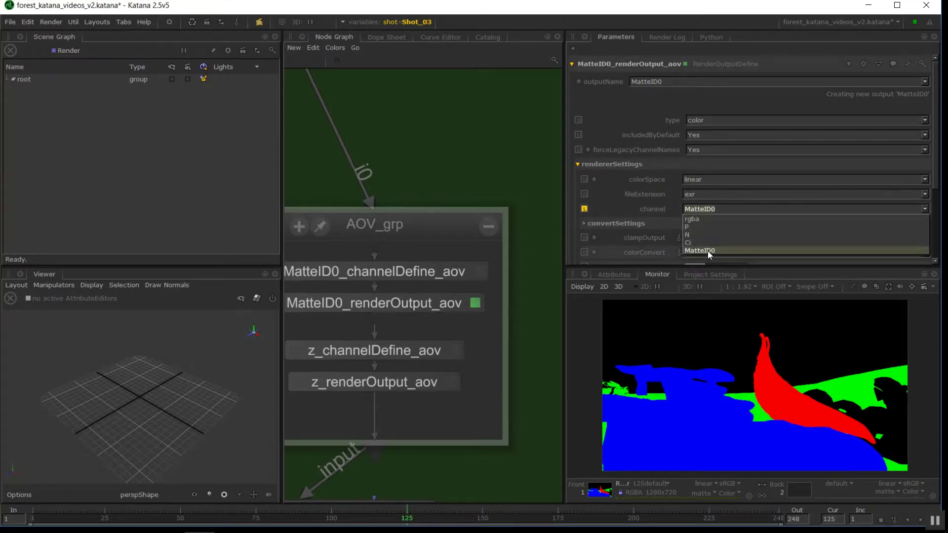
click(707, 250)
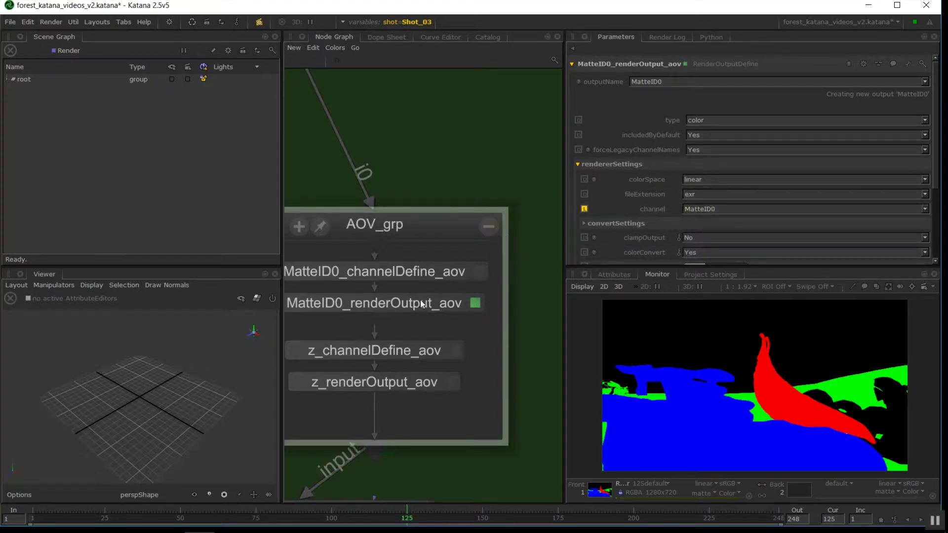
Collapse AOV_grp and examine its place in the network between presets_prmanGlobals and RenderSettings.
click(489, 226)
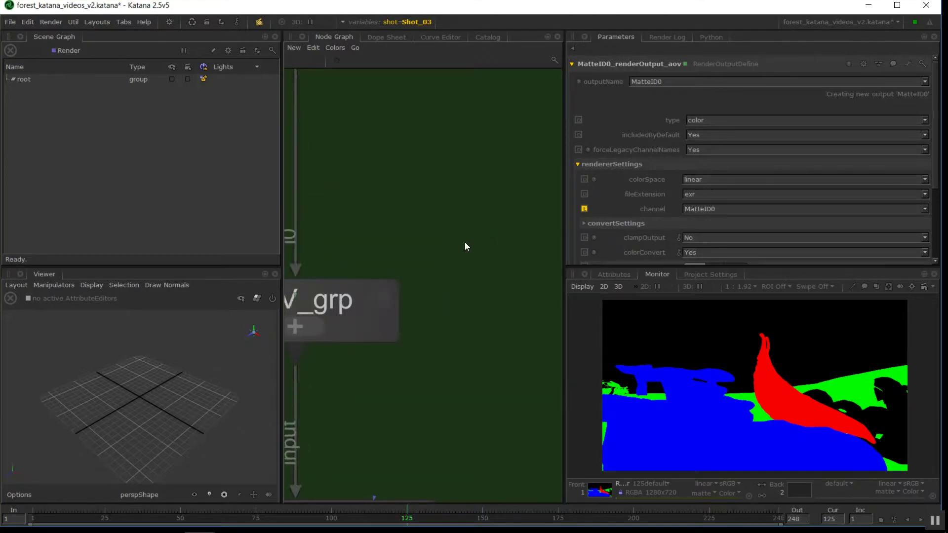
drag(527, 176, 336, 332)
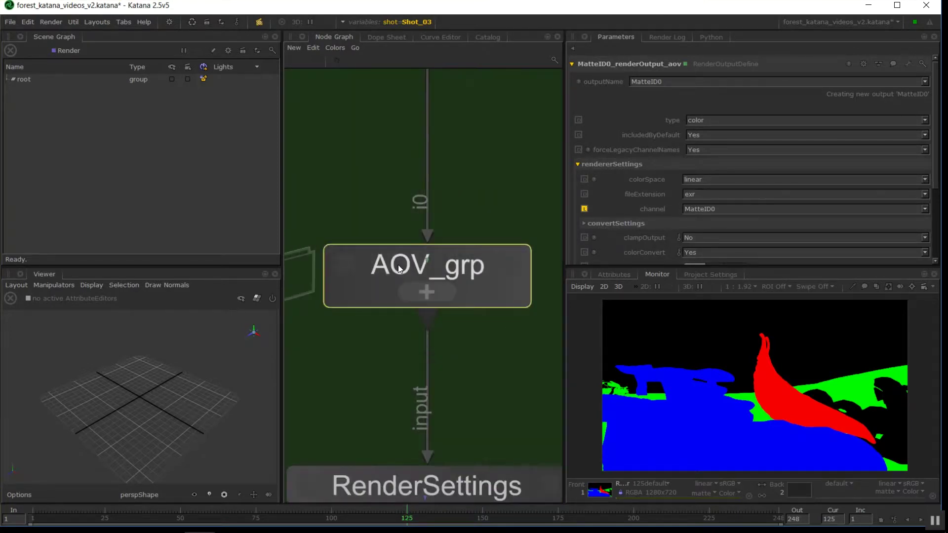
scroll(397, 265, down, 4)
click(439, 270)
middle_drag(463, 223, 462, 145)
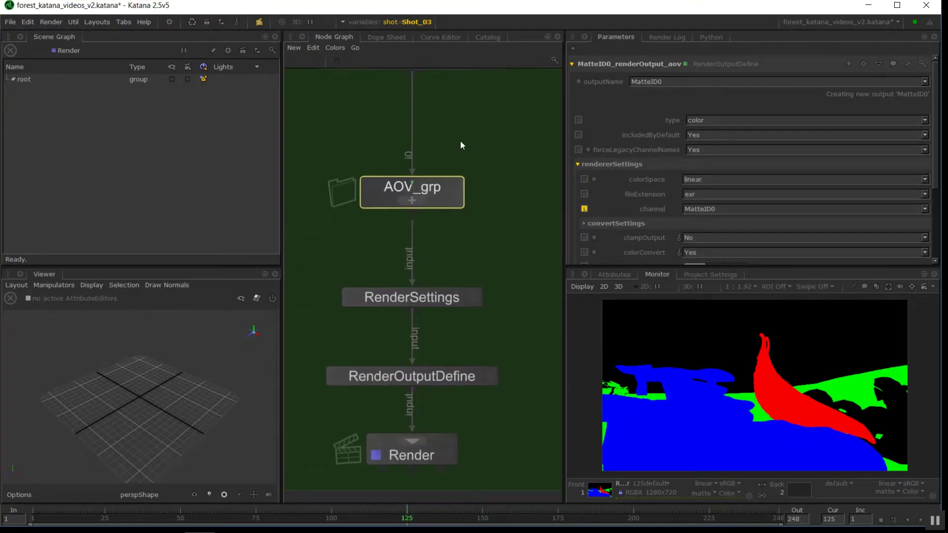
middle_drag(443, 211, 444, 274)
mouse_move(446, 266)
mouse_down()
mouse_move(450, 248)
mouse_move(447, 260)
mouse_up()
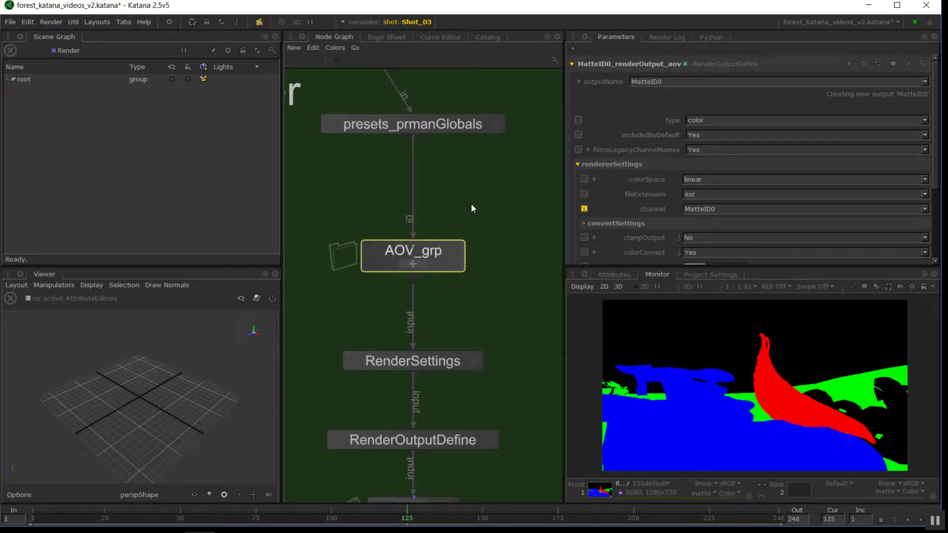
Find grub_grp in the Materials section and expand it to show its shading network.
scroll(470, 204, down, 6)
middle_drag(469, 206, 355, 366)
middle_drag(529, 108, 398, 284)
scroll(433, 289, up, 4)
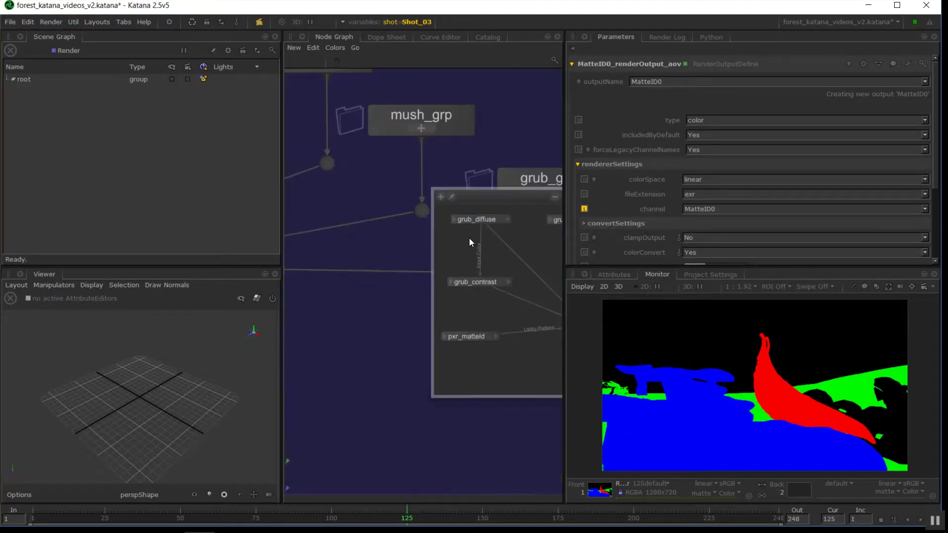
scroll(465, 241, down, 2)
middle_drag(438, 259, 360, 295)
click(528, 258)
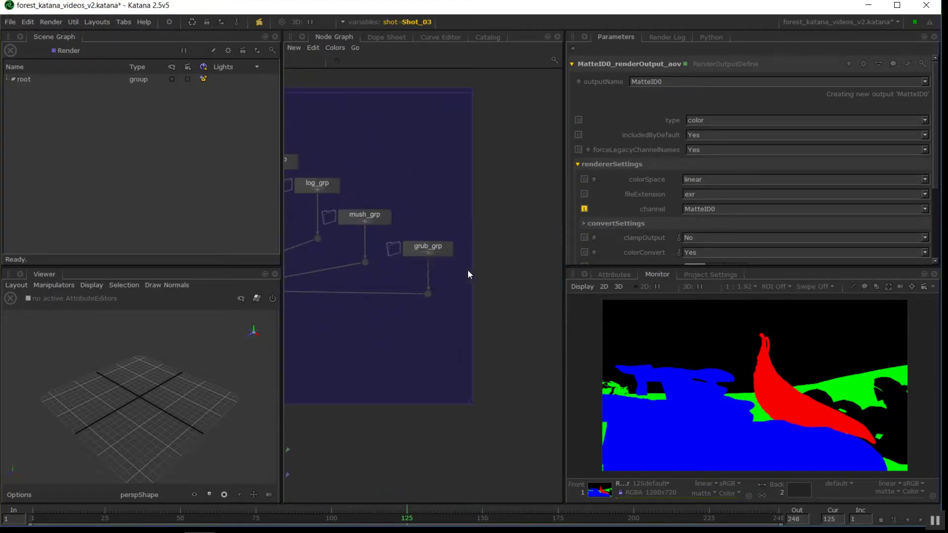
scroll(415, 262, up, 3)
mouse_move(442, 242)
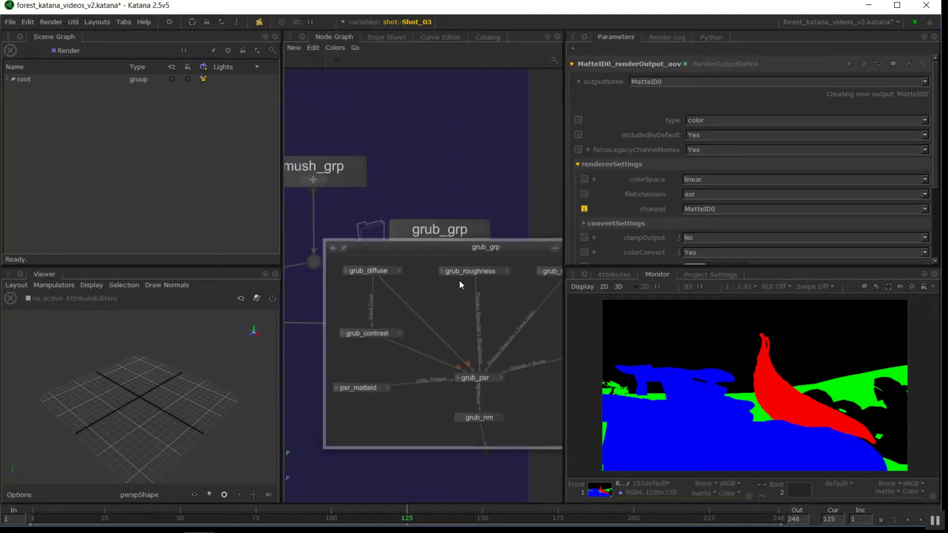
Show the parameters of grub_pxr and inspect its Utility Pattern connection.
click(497, 379)
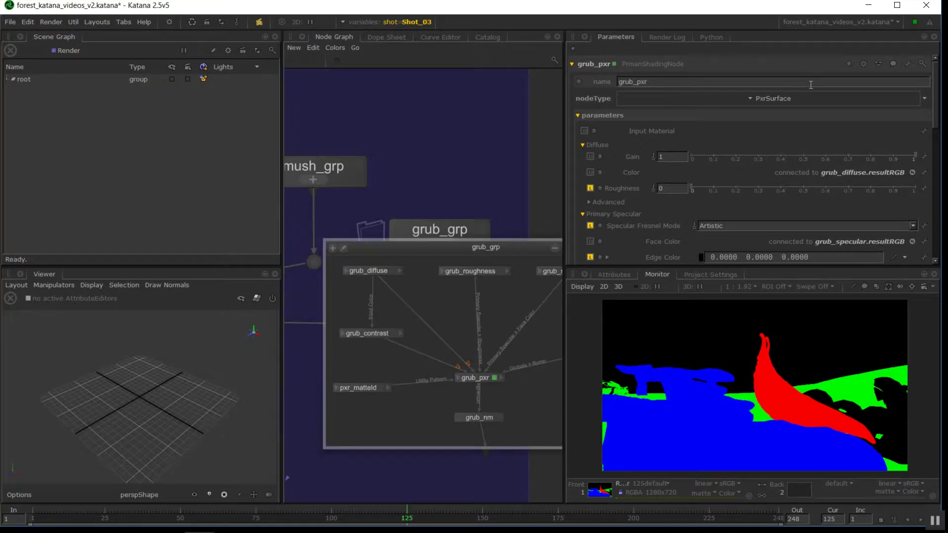
scroll(741, 113, down, 15)
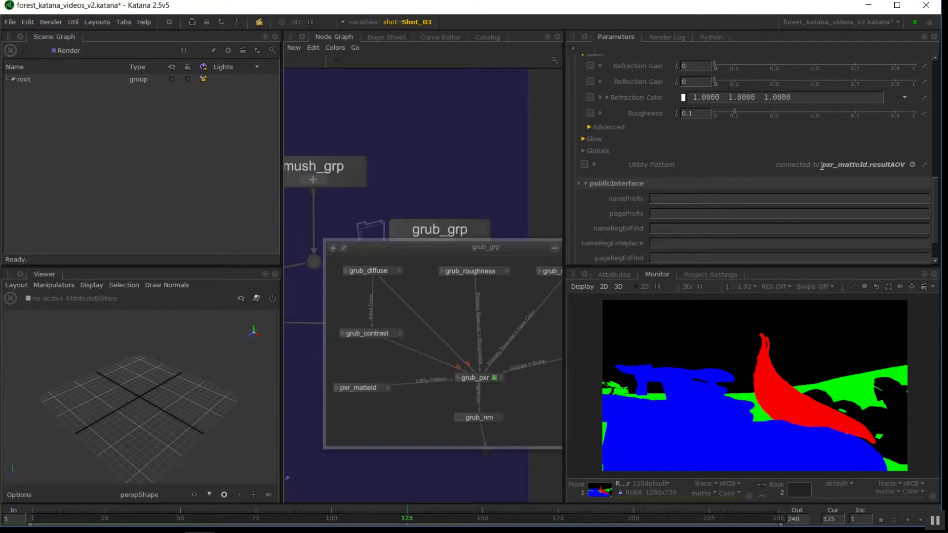
drag(820, 165, 917, 167)
Add a PrmanShadingNode inside grub_grp and set its node type to PxrMatteID.
click(371, 388)
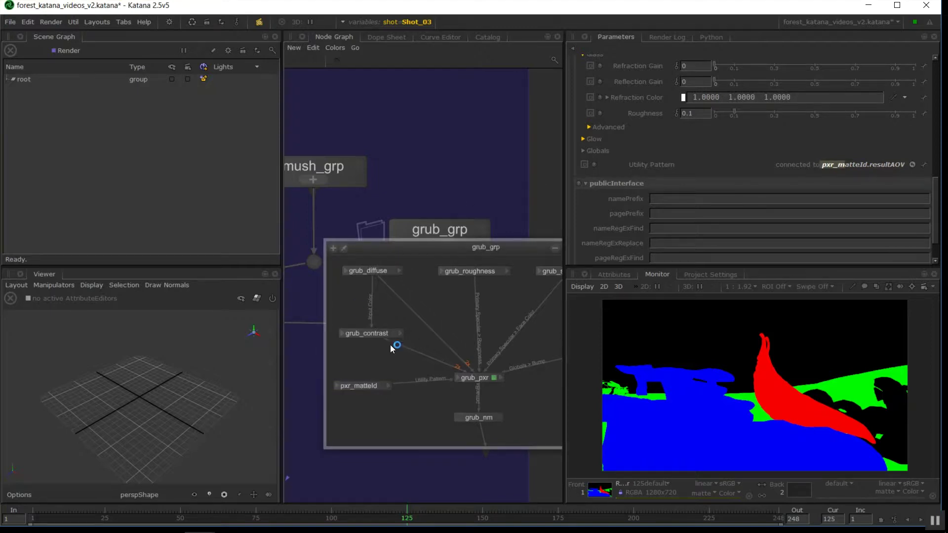
key(Tab)
text(psn)
key(Return)
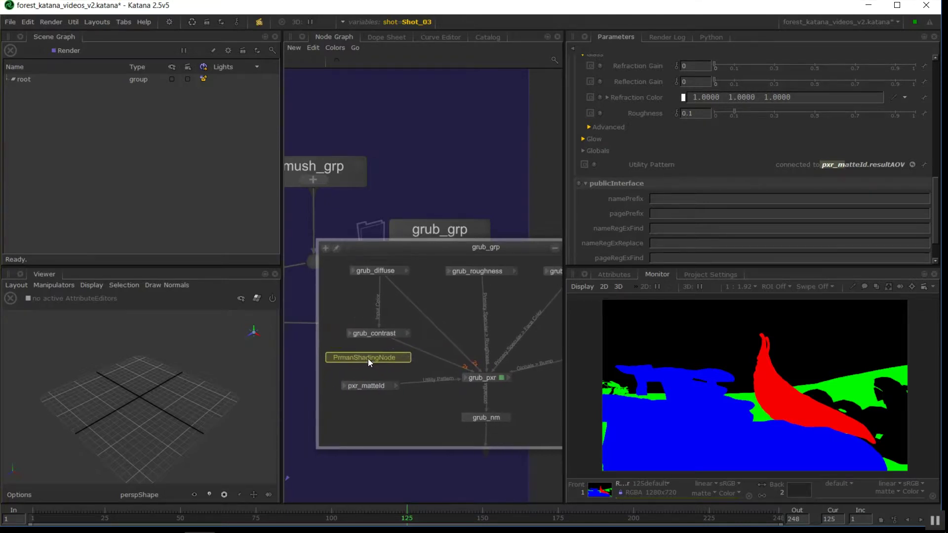
click(368, 359)
click(399, 359)
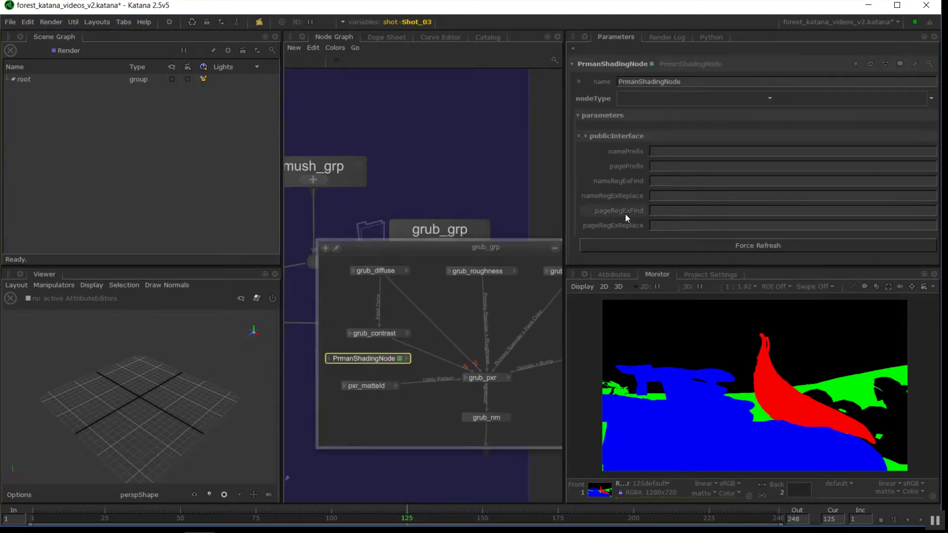
click(765, 97)
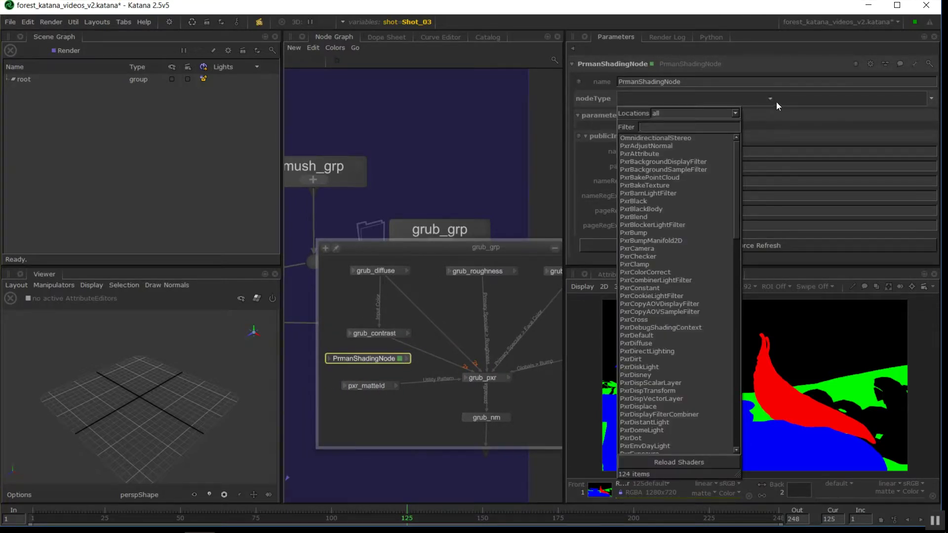
text(mat)
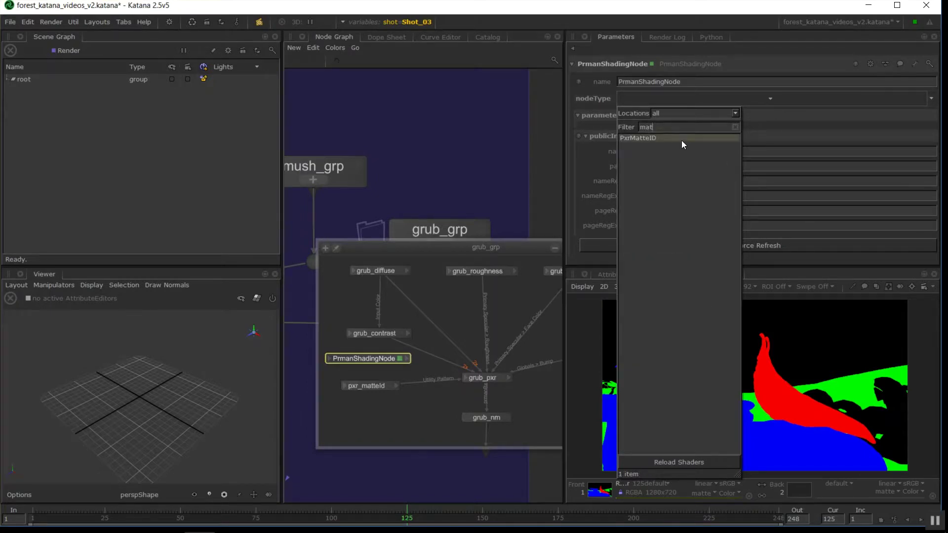
click(681, 139)
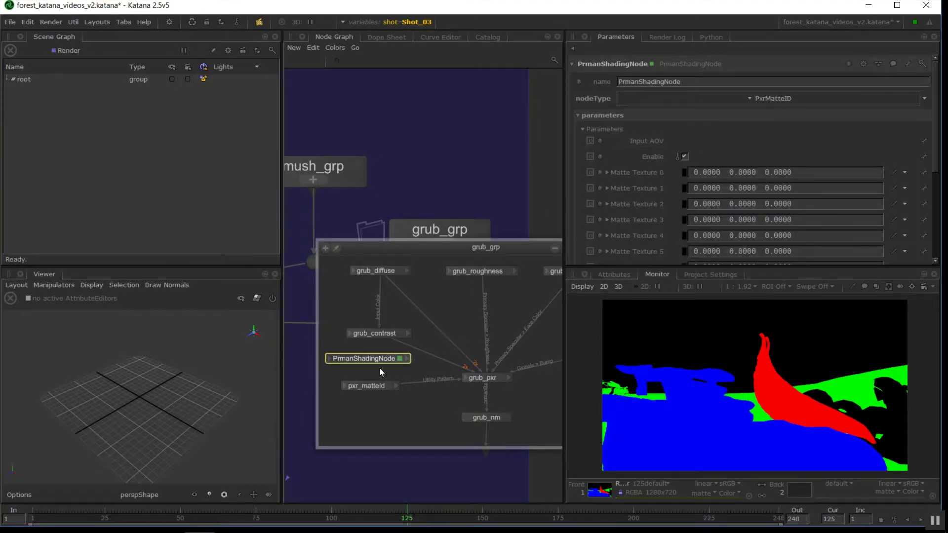
Delete the newly added PrmanShadingNode from grub_grp.
drag(378, 365, 376, 373)
key(Delete)
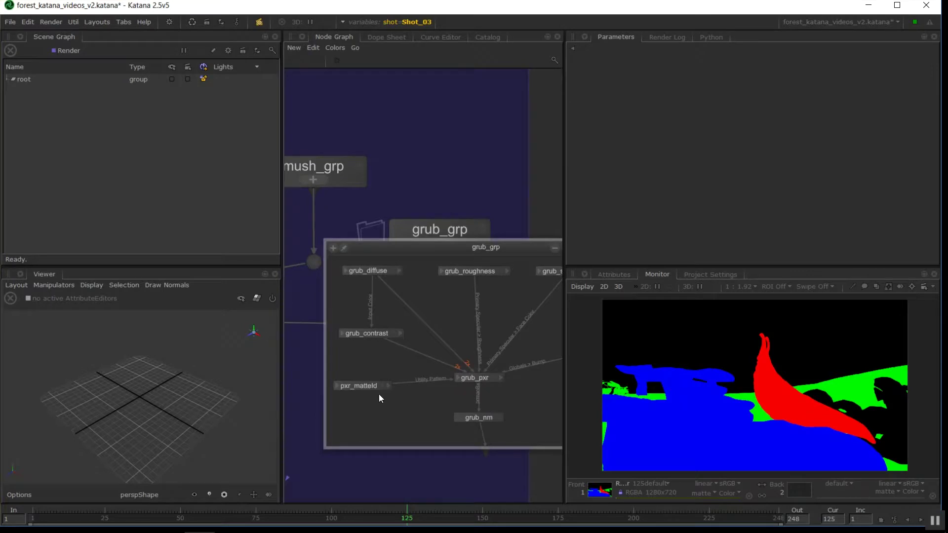
Show the parameters of the existing pxr_matteId node in grub_grp and inspect its Matte Texture 0 color.
double_click(383, 386)
scroll(383, 386, up, 3)
scroll(358, 388, up, 3)
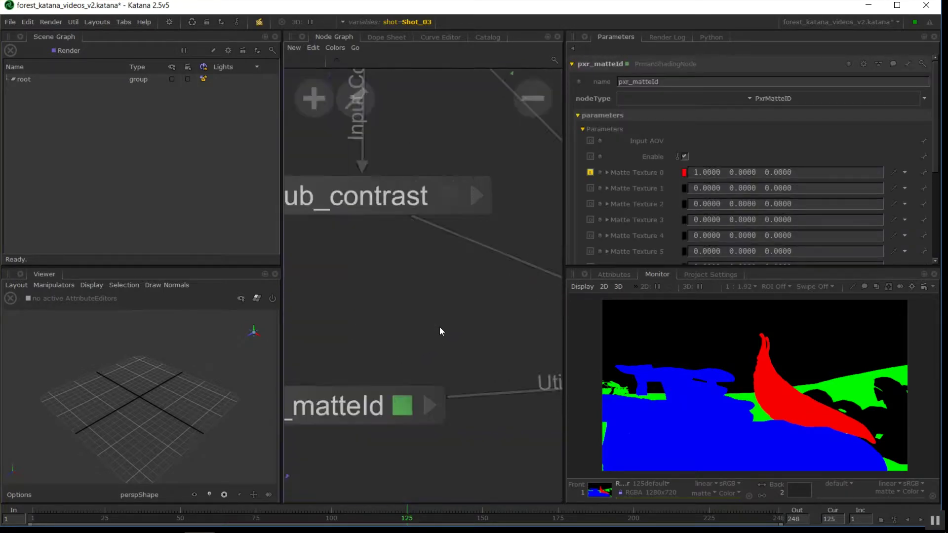
scroll(439, 327, down, 3)
scroll(441, 347, up, 3)
scroll(441, 348, down, 3)
Expand log_grp in the Materials section and examine how pxr_matteId2 feeds log_pxr1.
middle_drag(441, 347, 487, 272)
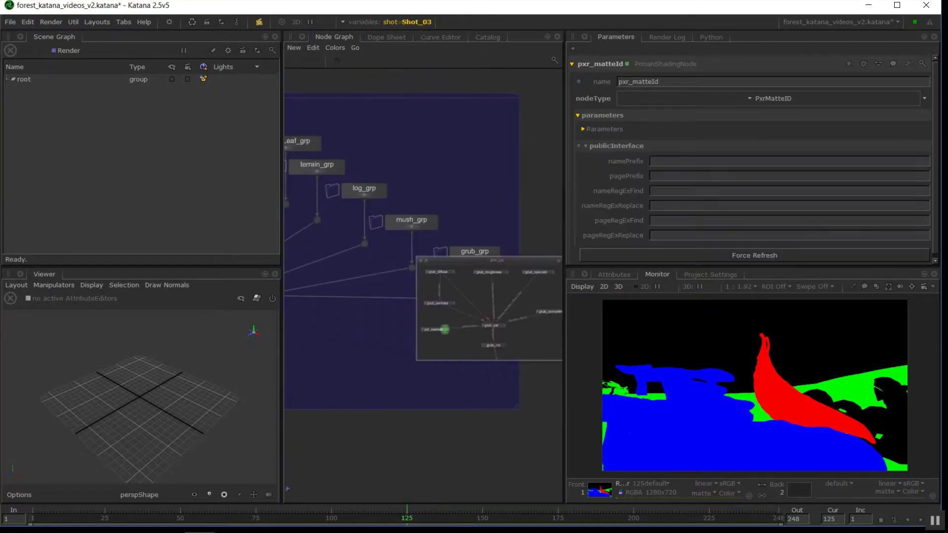
middle_drag(394, 189, 446, 220)
scroll(447, 221, up, 3)
click(464, 258)
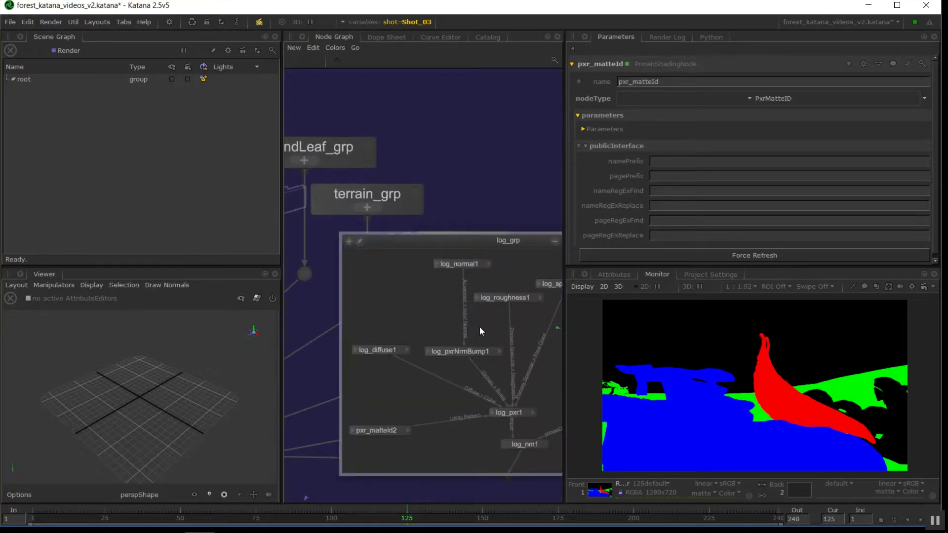
middle_drag(433, 387, 379, 327)
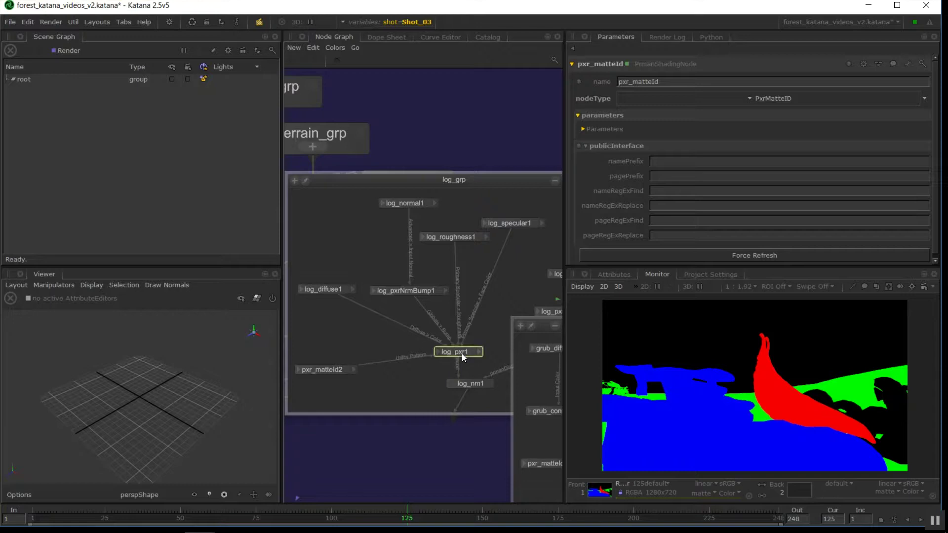
drag(462, 354, 464, 360)
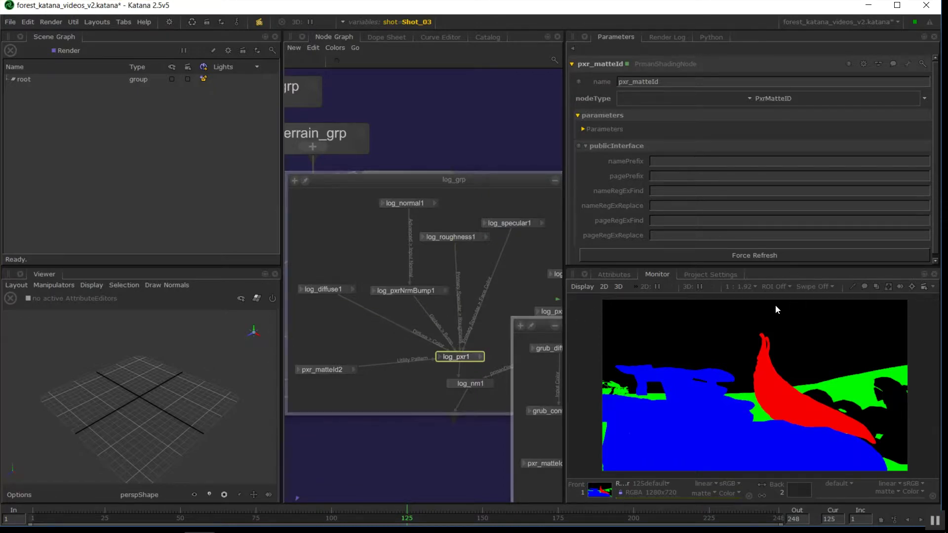
scroll(535, 249, down, 6)
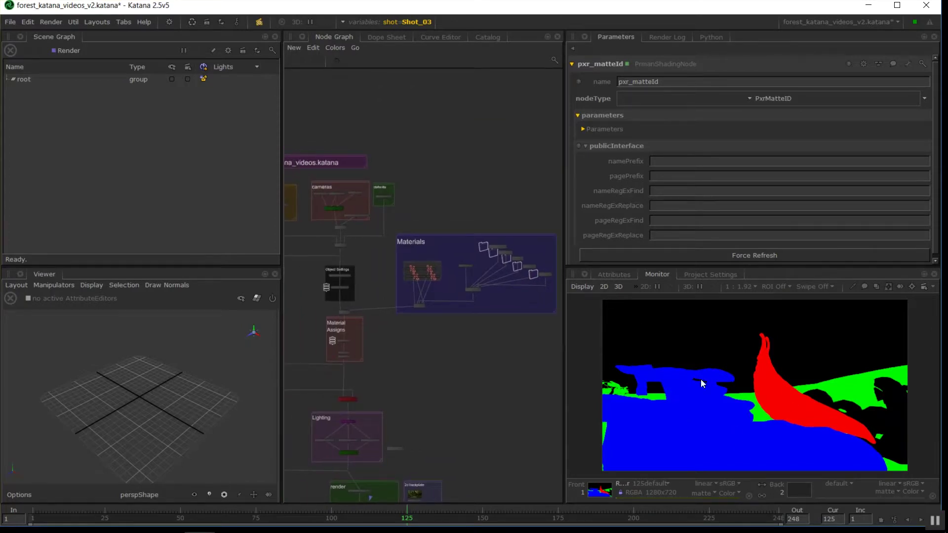
scroll(499, 232, up, 8)
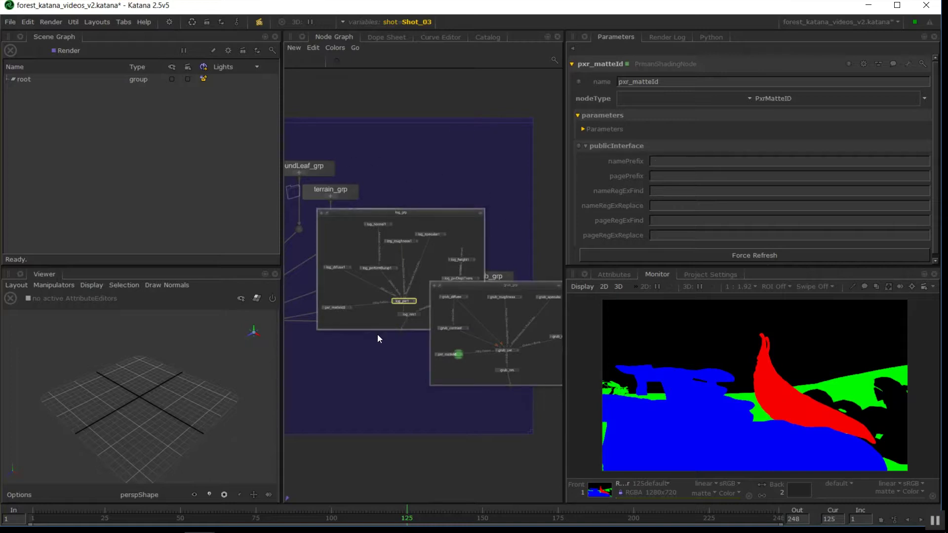
Show the parameters of pxr_matteId2 in log_grp and inspect its Matte Texture 0 to 7 values.
scroll(365, 326, up, 4)
click(358, 281)
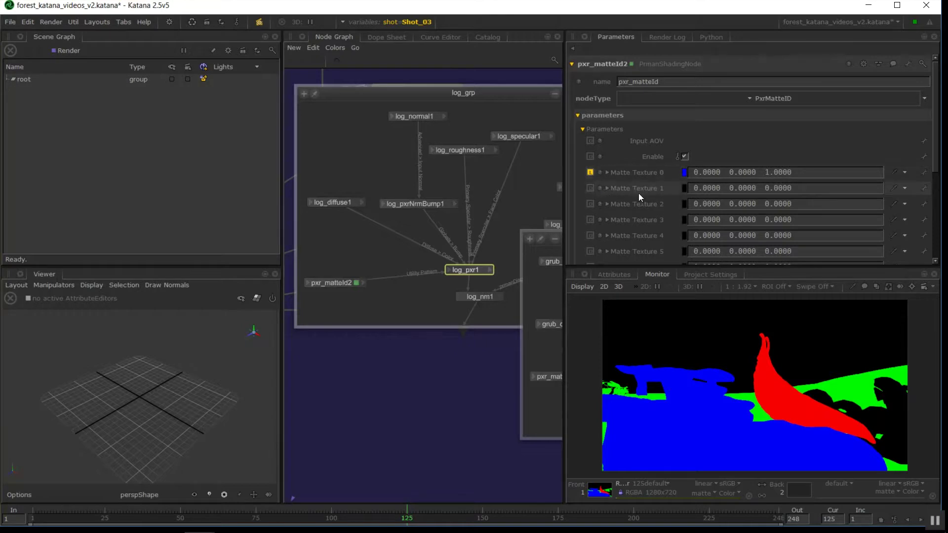
scroll(652, 211, down, 3)
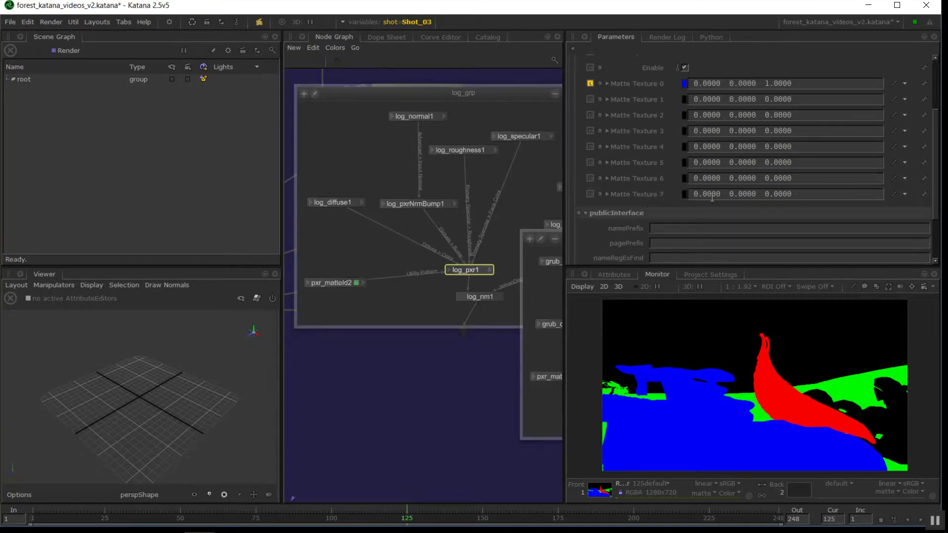
scroll(661, 156, up, 2)
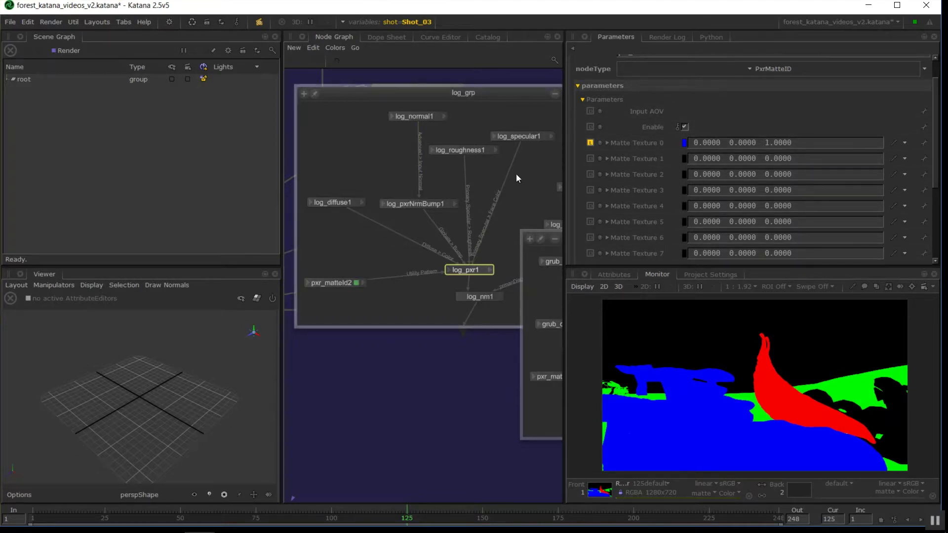
Collapse the expanded log_grp and grub_grp groups in the Materials section.
click(553, 94)
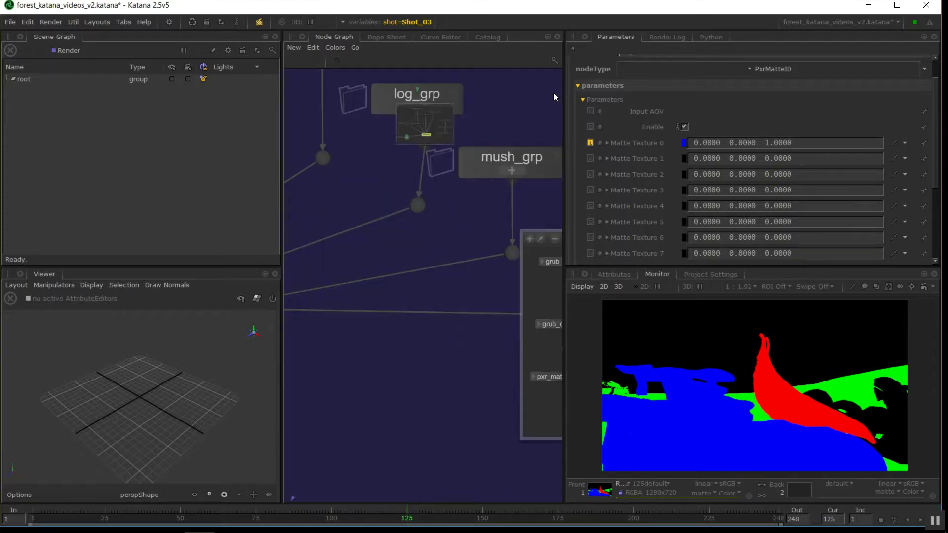
middle_drag(541, 113, 412, 101)
middle_drag(536, 198, 409, 177)
click(554, 204)
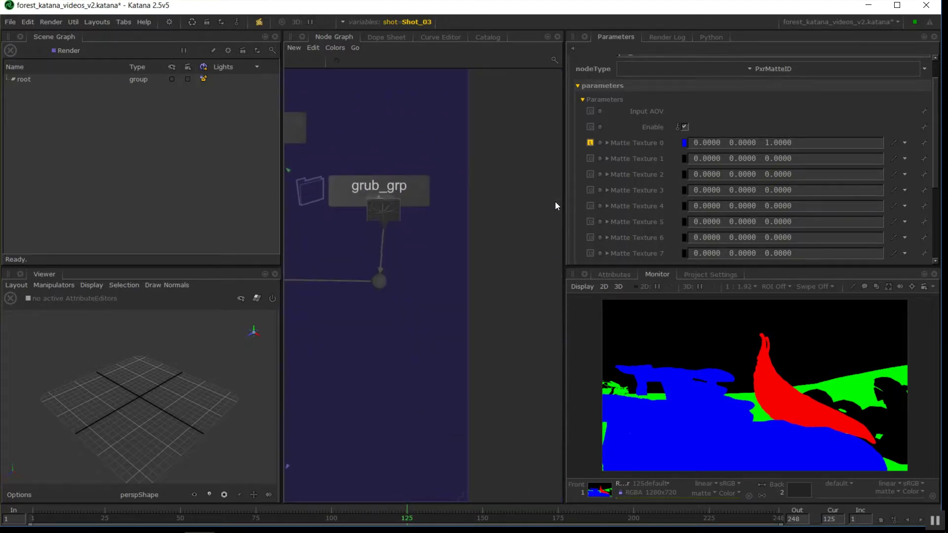
Show the parameters of the matteID0_stack node in the Object Settings section.
scroll(434, 226, down, 8)
drag(350, 127, 582, 384)
middle_drag(299, 219, 451, 249)
scroll(451, 250, down, 4)
middle_drag(347, 273, 461, 238)
scroll(431, 272, up, 7)
scroll(461, 238, up, 4)
middle_drag(459, 276, 470, 269)
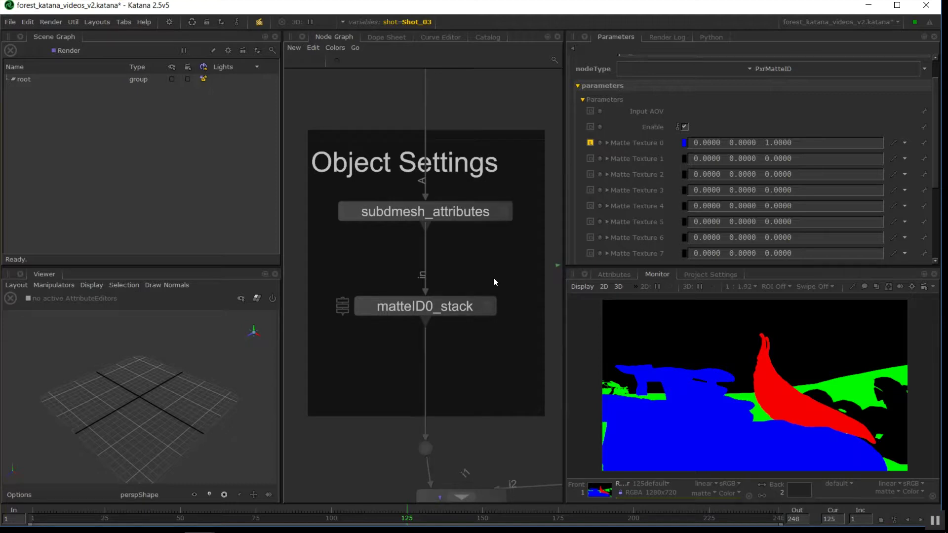
click(487, 306)
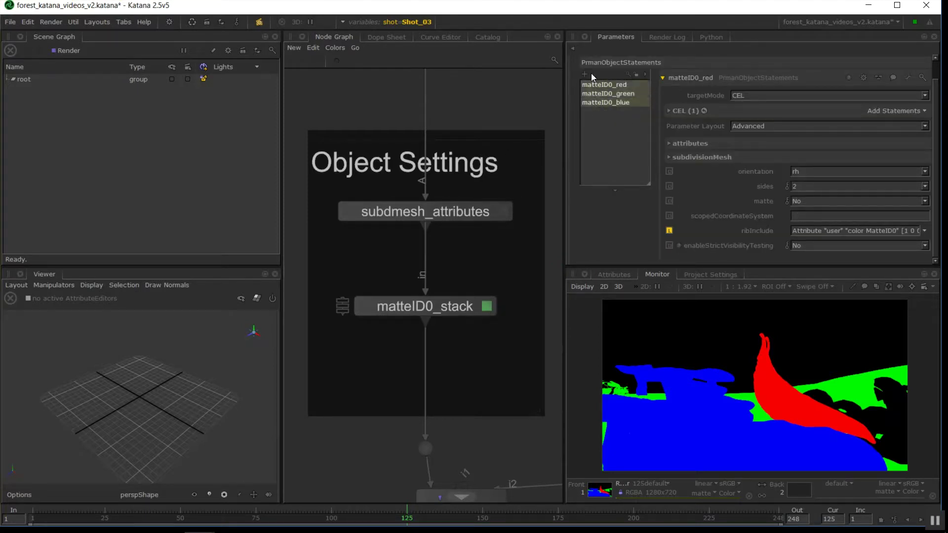
Select the matteID0_red, matteID0_green and matteID0_blue statements in matteID0_stack and review the green and blue ones individually.
shift+click(611, 103)
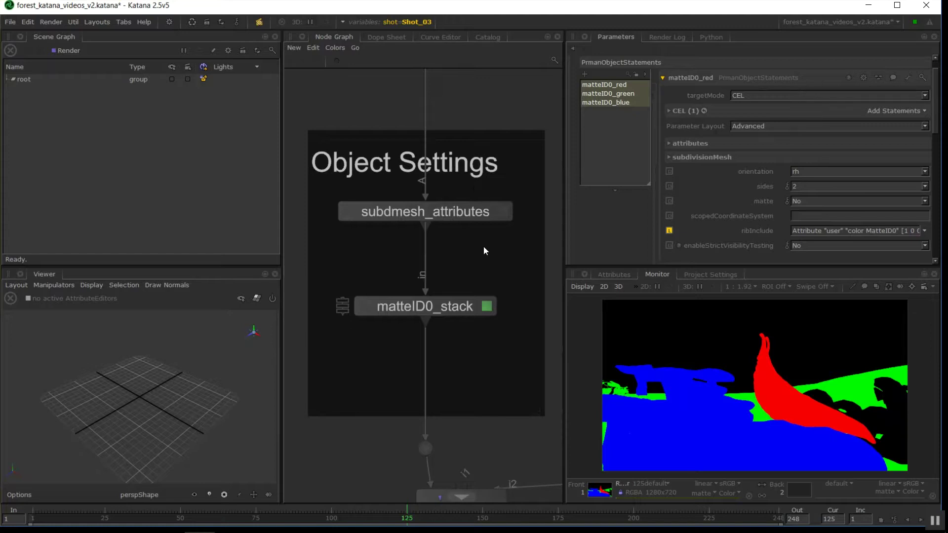
click(636, 94)
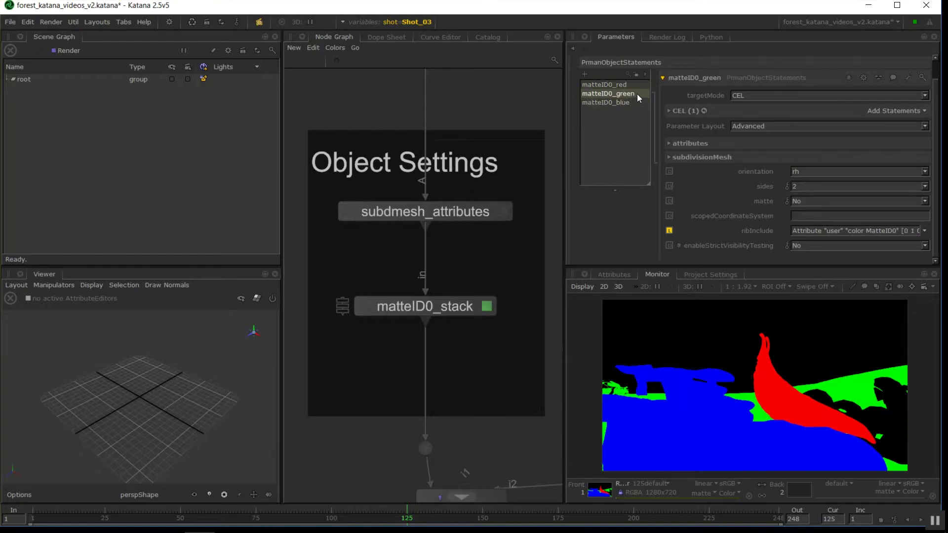
click(637, 102)
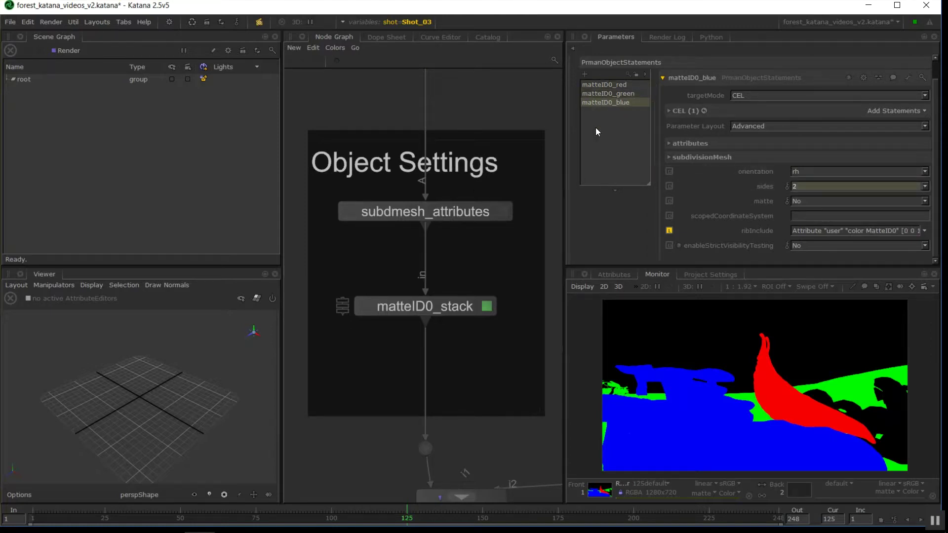
click(452, 308)
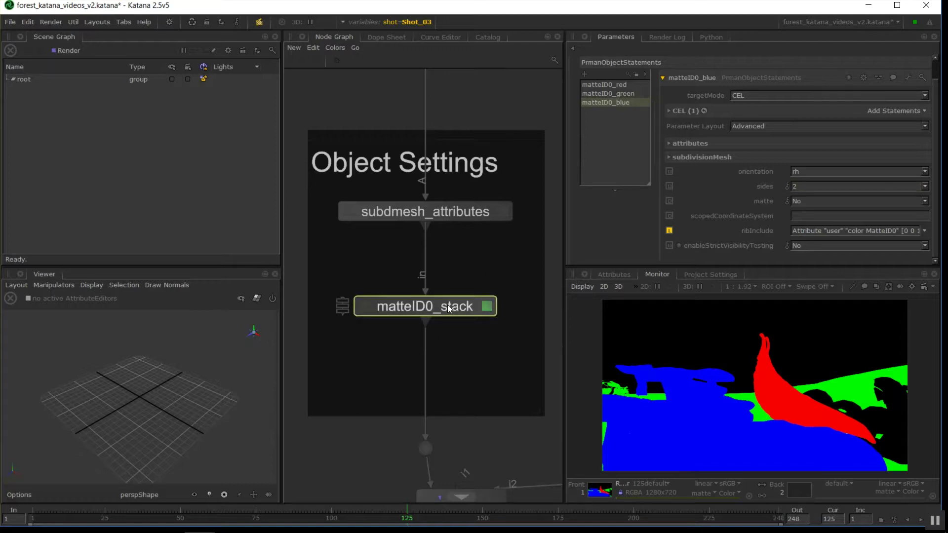
middle_drag(495, 239, 454, 228)
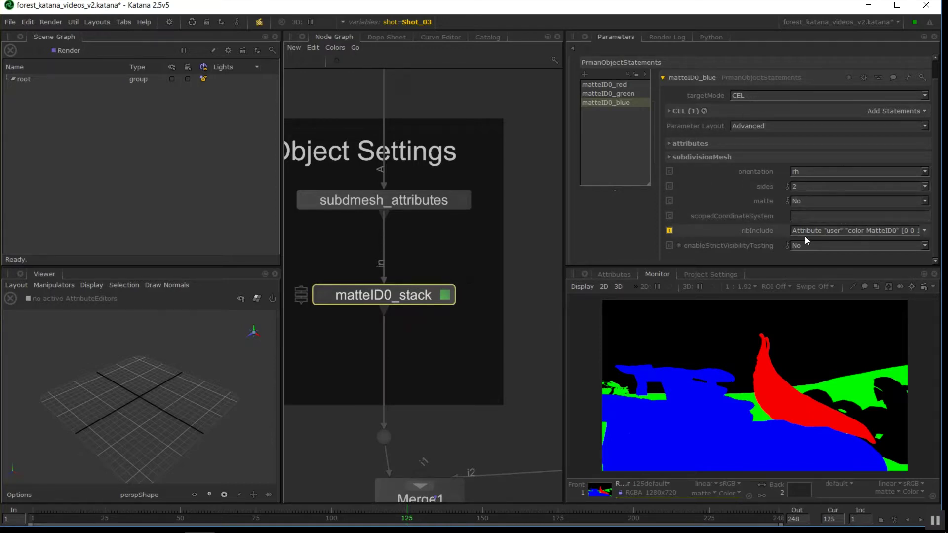
Show the matteID0_red statement and examine each part of its ribInclude value: the user attribute, the MatteID0 color name and the RGB values.
click(600, 84)
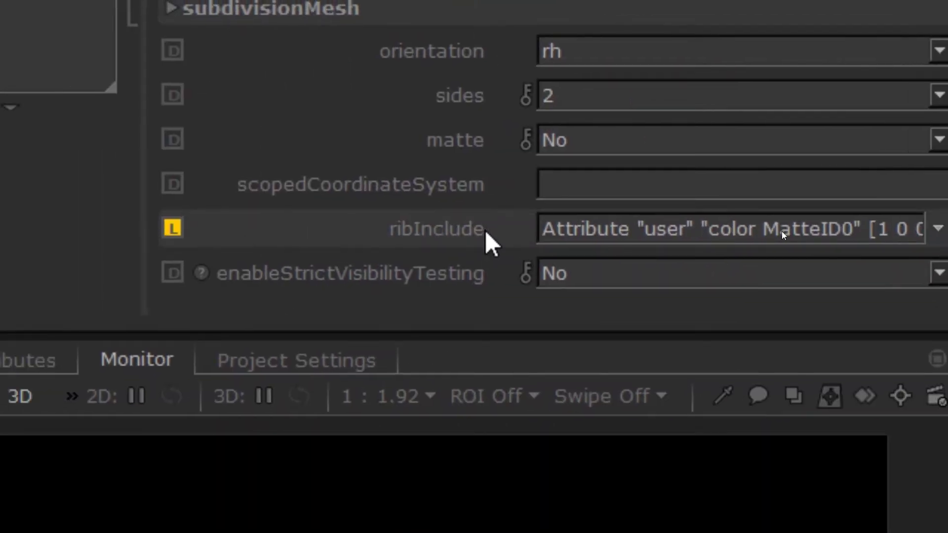
drag(576, 224, 636, 223)
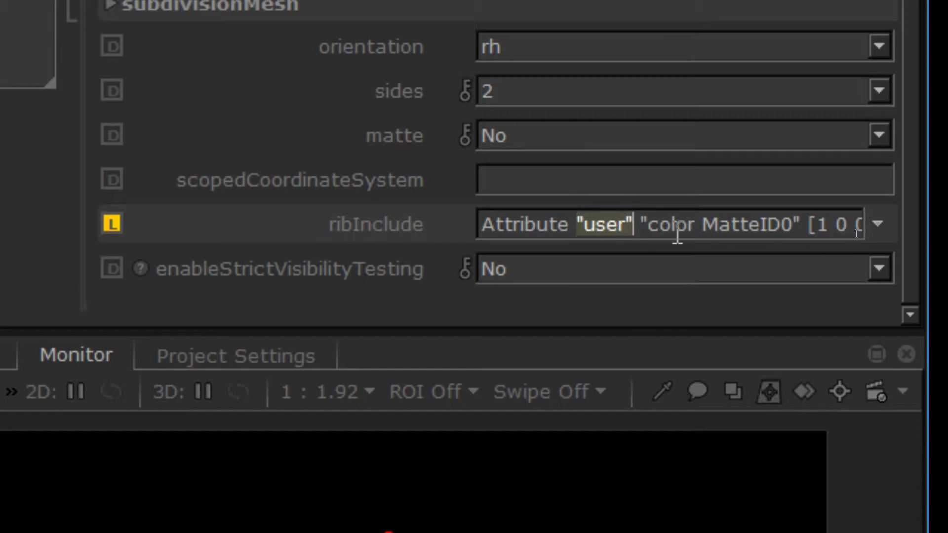
click(714, 225)
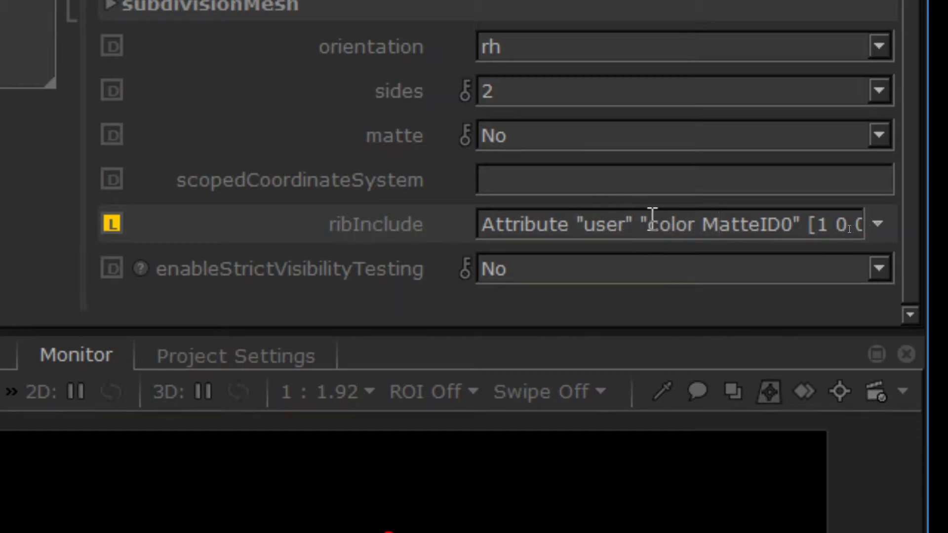
drag(690, 230, 796, 221)
click(802, 222)
drag(812, 231, 888, 226)
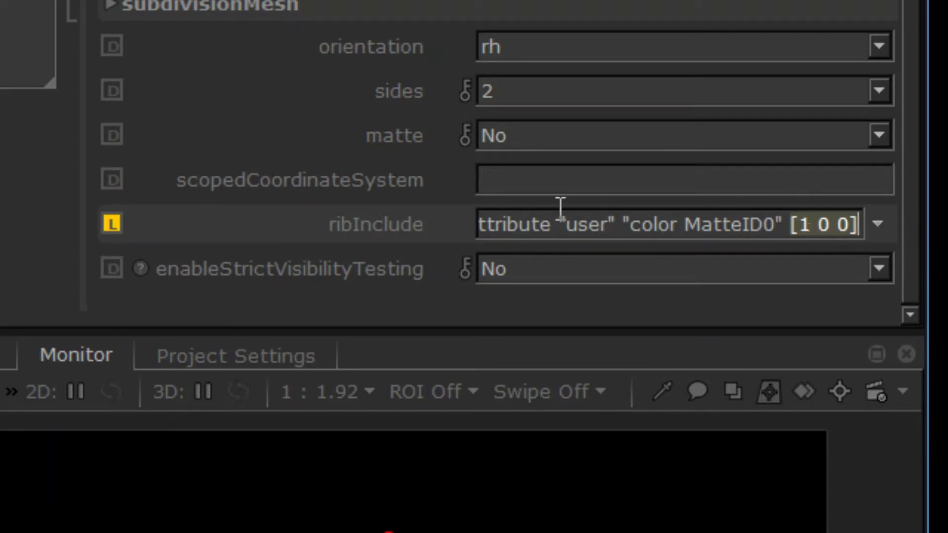
click(833, 231)
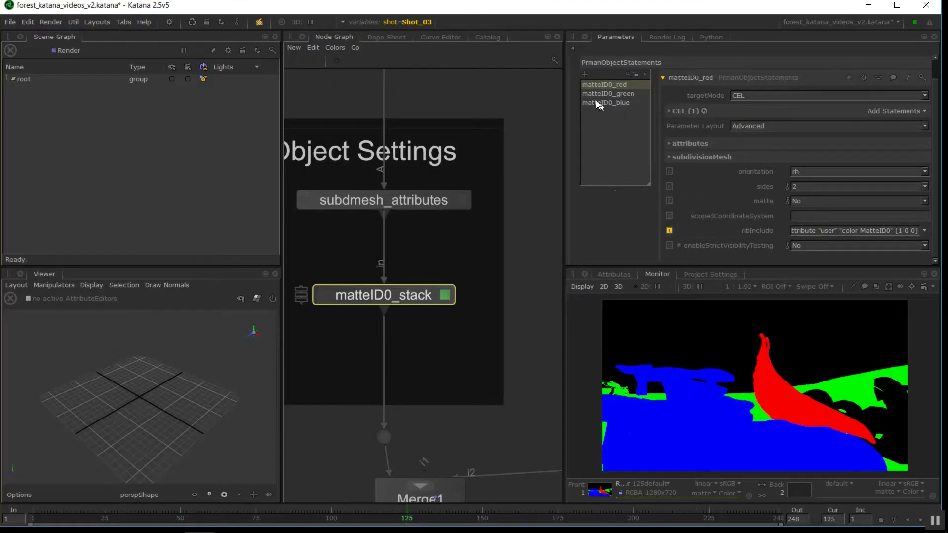
Compare the ribInclude values of matteID0_green and matteID0_blue, view the CEL paths of matteID0_blue, and return to matteID0_red.
click(610, 92)
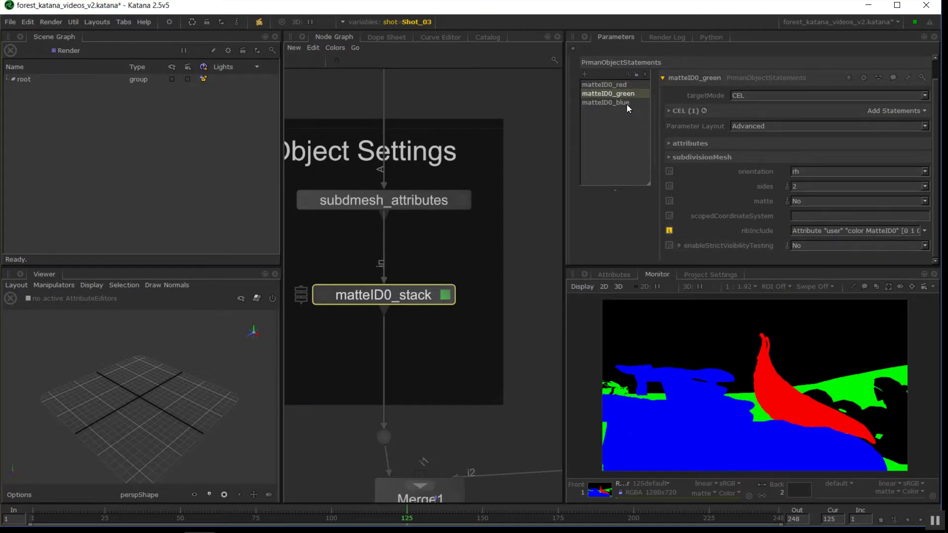
click(623, 103)
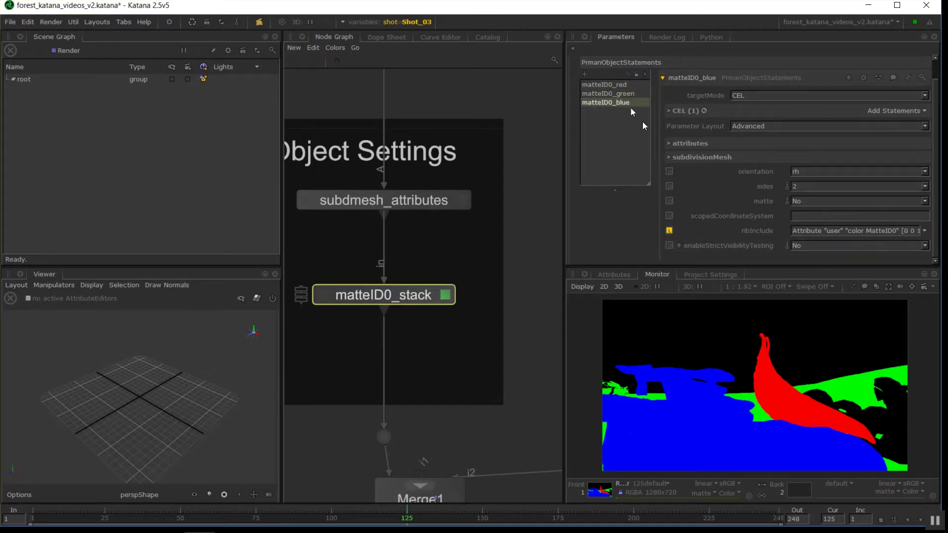
click(676, 112)
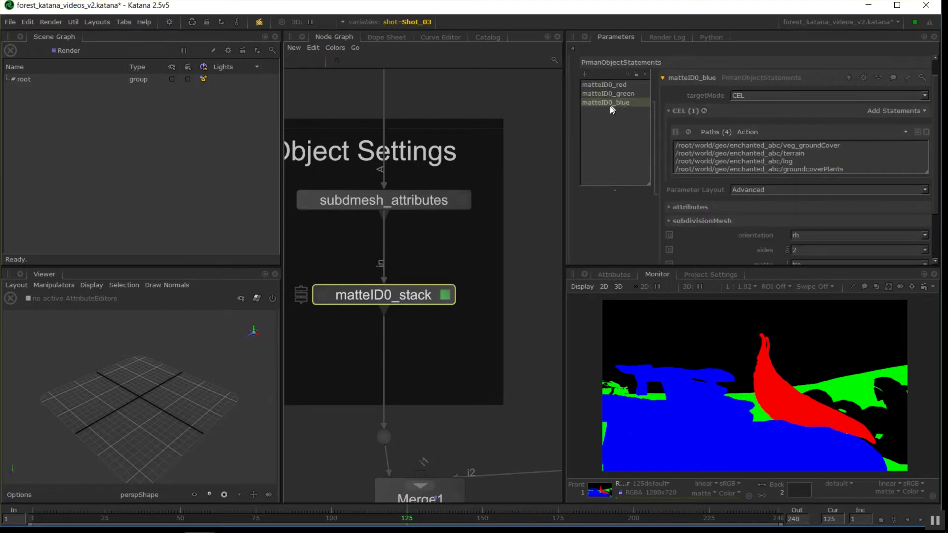
click(605, 94)
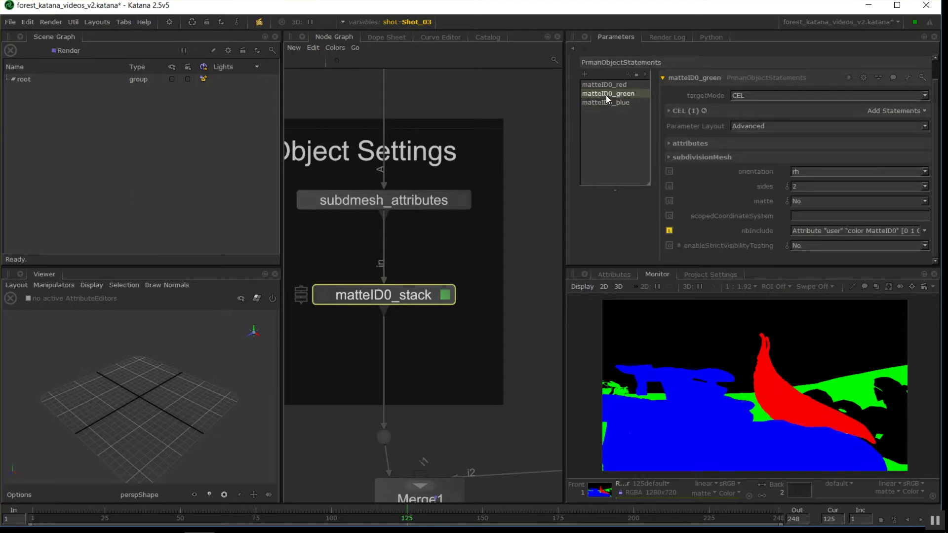
click(606, 85)
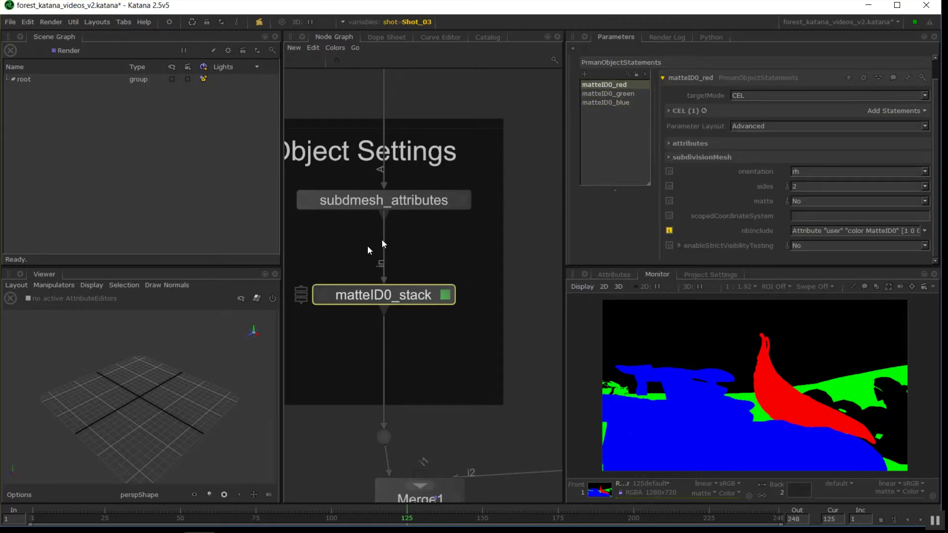
Show the parameters of the RenderSettings node in the render section.
middle_drag(494, 486, 529, 133)
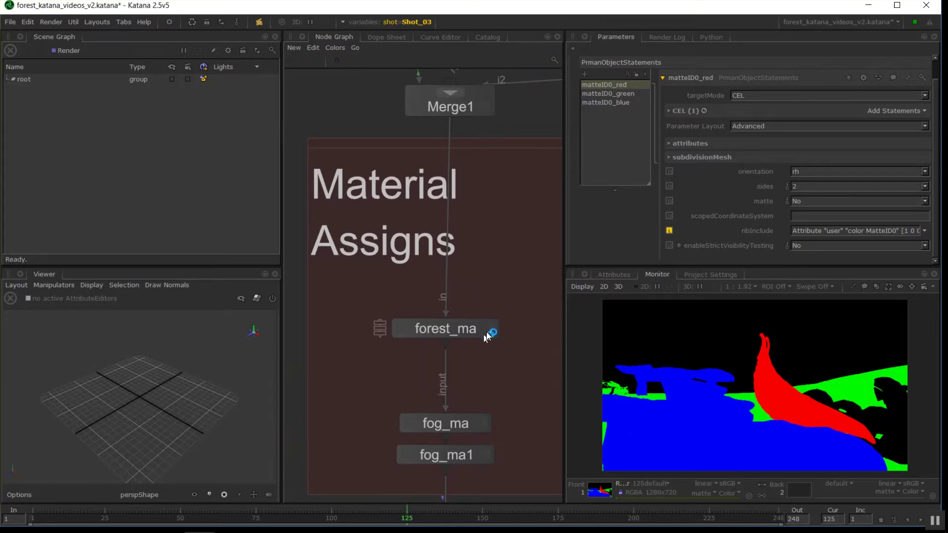
key(Tab)
key(Escape)
middle_drag(484, 376, 433, 126)
scroll(483, 375, down, 8)
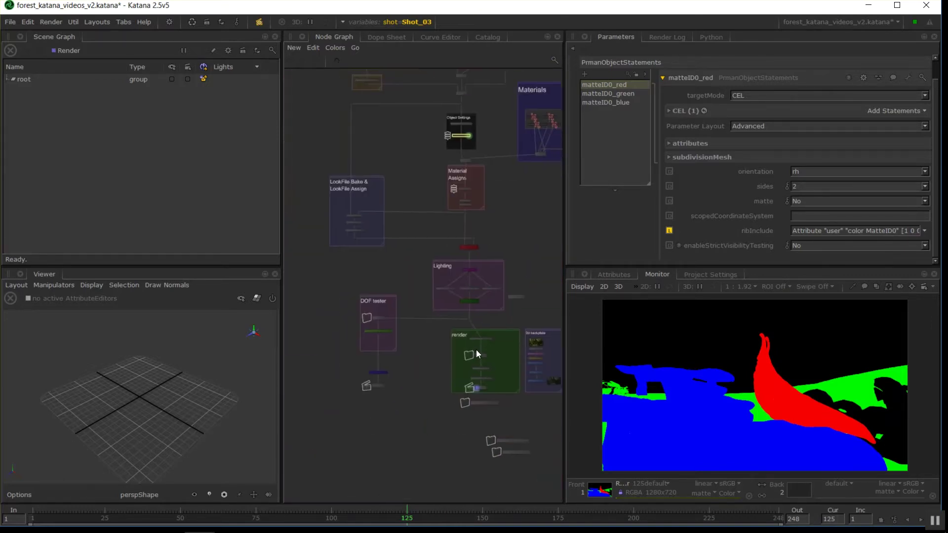
scroll(475, 350, up, 5)
middle_drag(472, 323, 445, 277)
click(448, 294)
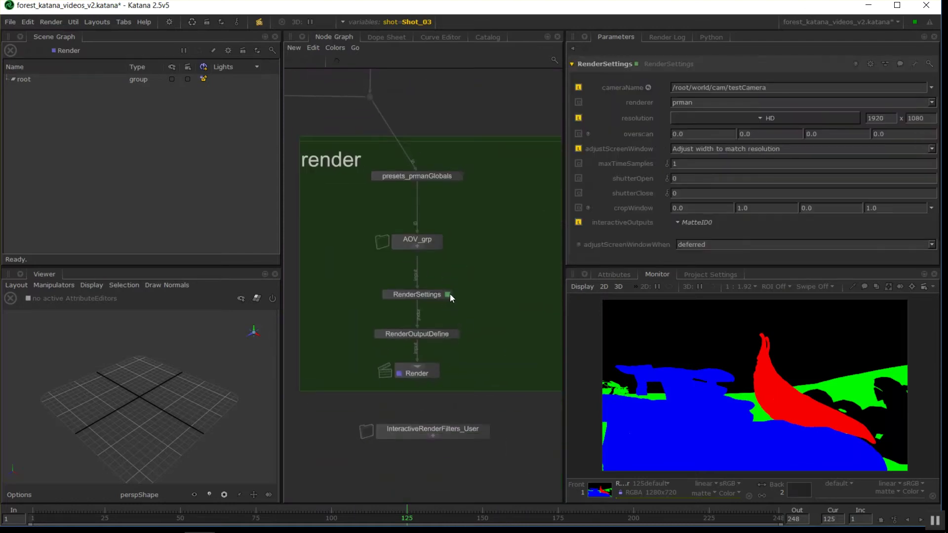
Revisit the parts of the matte setup by selecting AOV_grp, the Materials section and the Object Settings section in turn.
click(431, 293)
click(417, 245)
click(341, 259)
middle_drag(461, 222, 429, 321)
scroll(482, 296, down, 3)
middle_drag(482, 296, 416, 403)
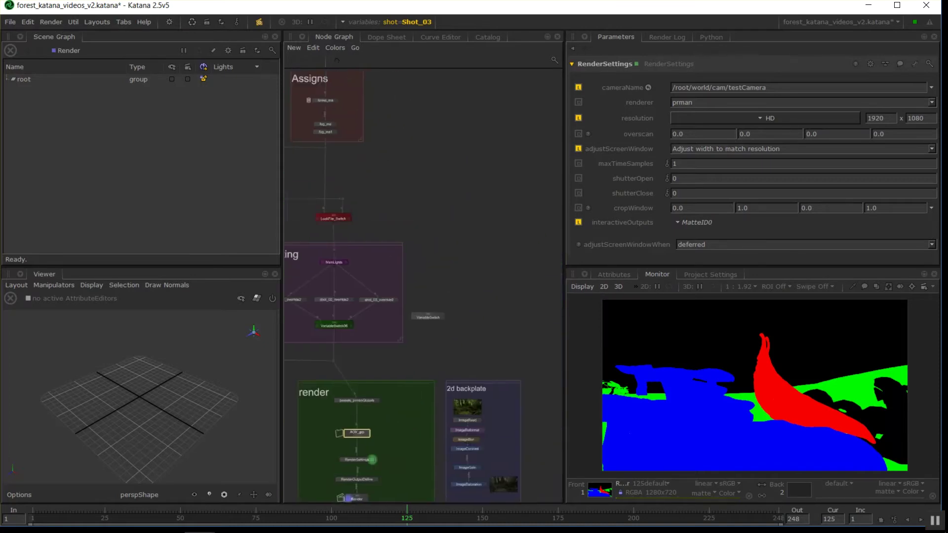
scroll(390, 310, down, 3)
middle_drag(395, 309, 273, 406)
drag(472, 181, 335, 314)
middle_drag(288, 262, 419, 263)
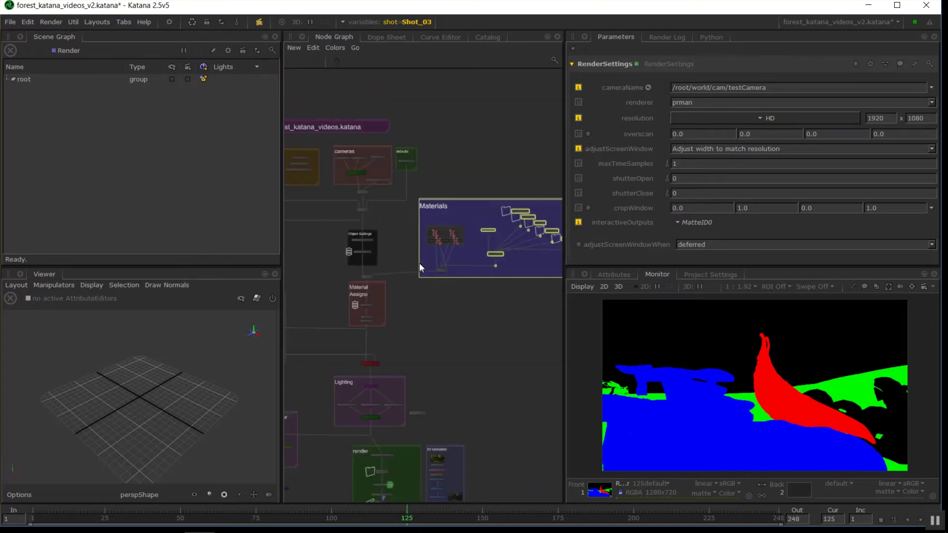
click(363, 245)
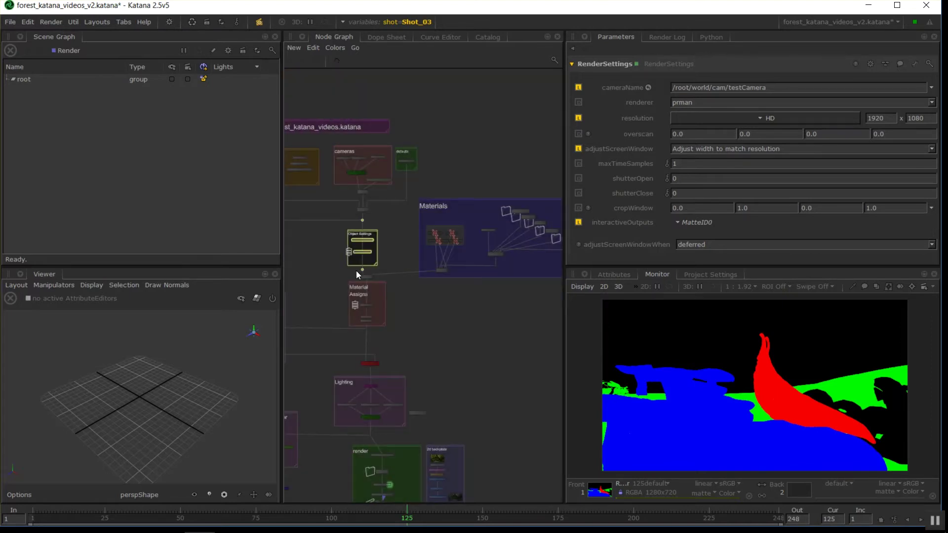
Select the RenderSettings node in the render section and set its interactiveOutputs to all.
middle_drag(498, 319, 528, 89)
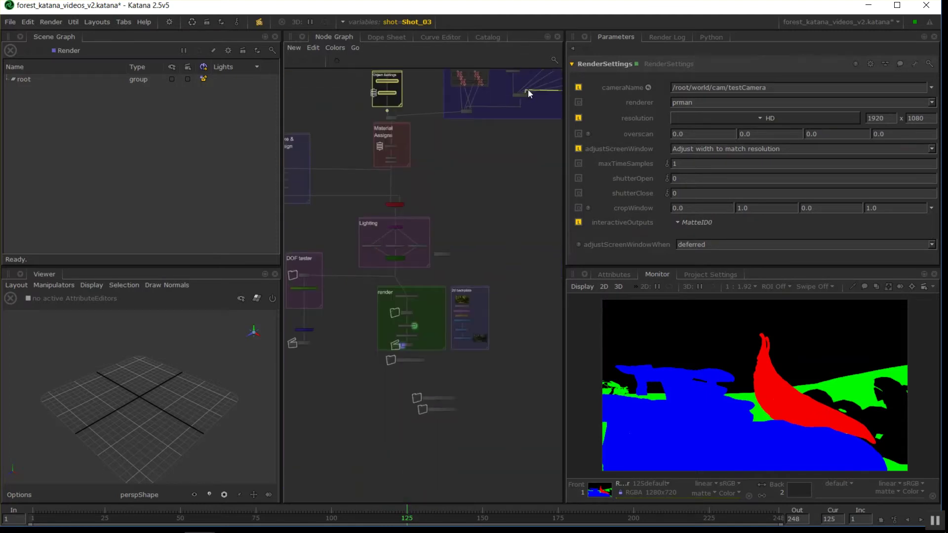
scroll(425, 289, up, 3)
scroll(507, 203, up, 3)
middle_drag(314, 255, 439, 227)
click(425, 217)
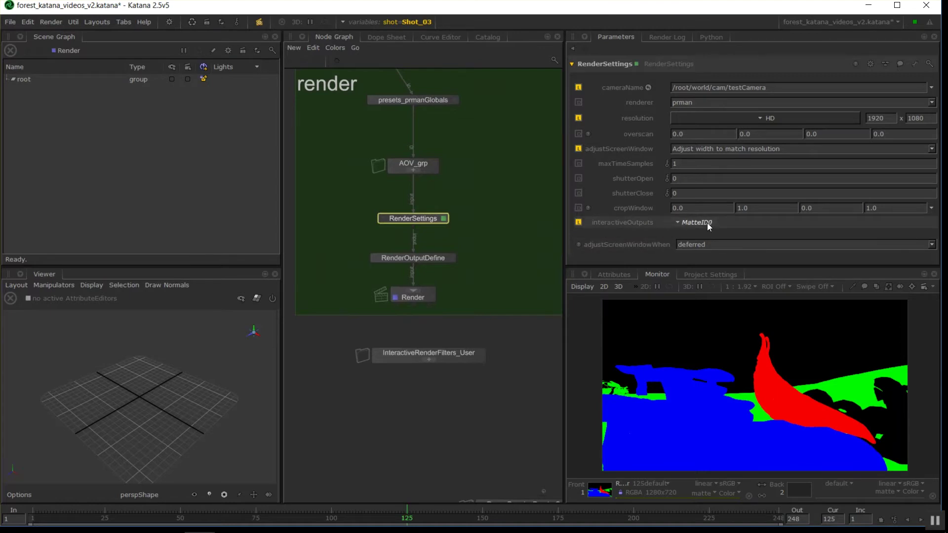
click(677, 223)
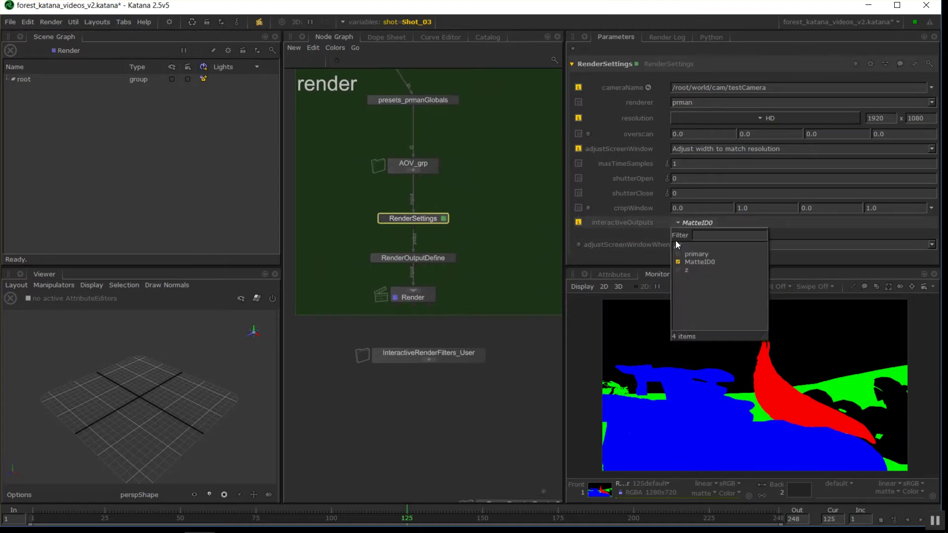
click(677, 246)
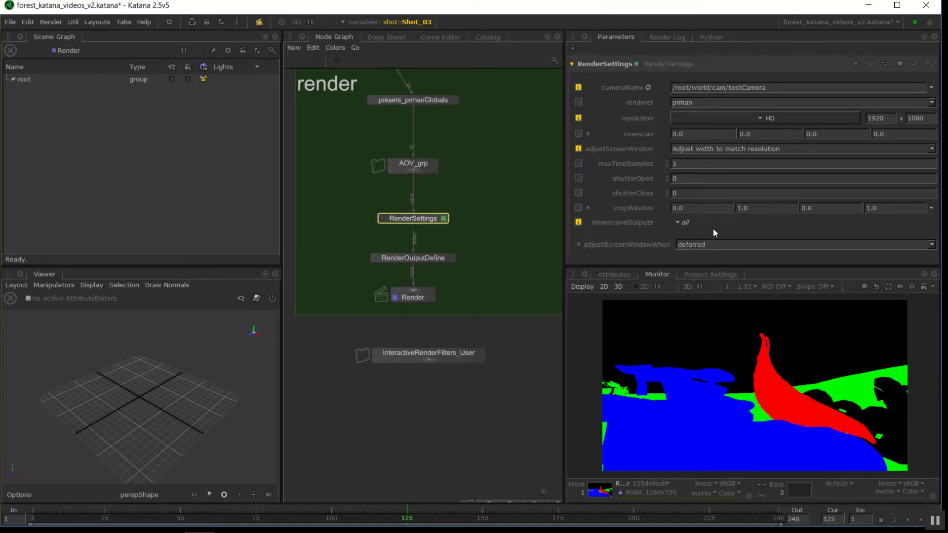
Switch the interactiveOutputs of RenderSettings to MatteID0 only and back to all.
click(677, 222)
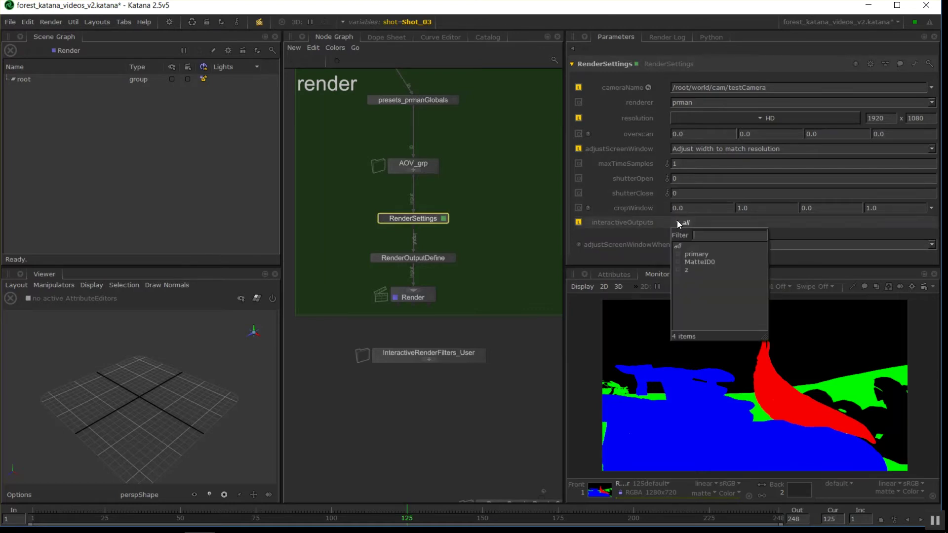
click(694, 262)
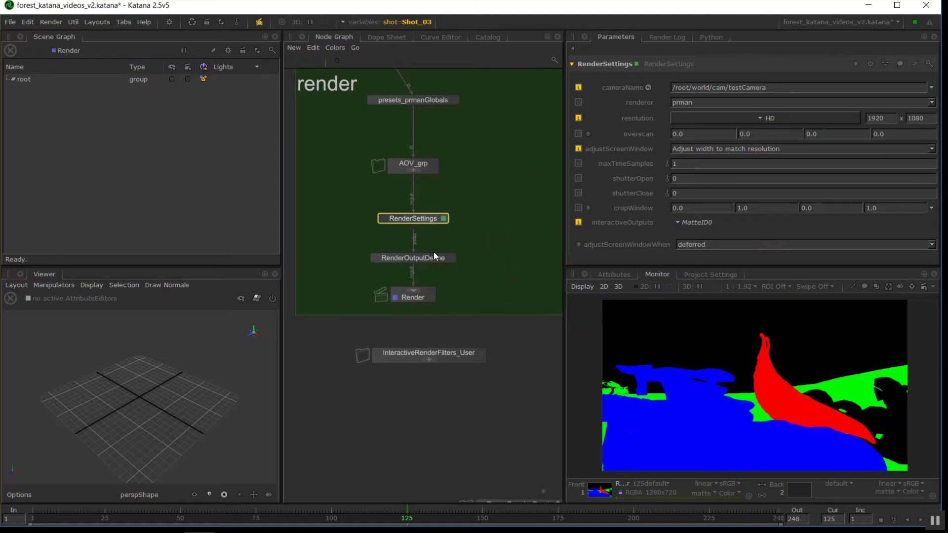
click(676, 221)
click(681, 262)
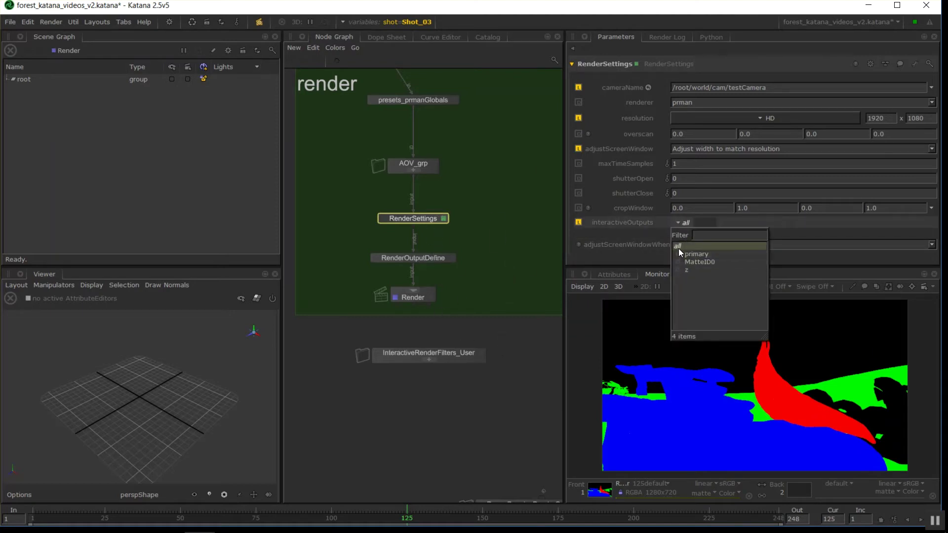
click(678, 247)
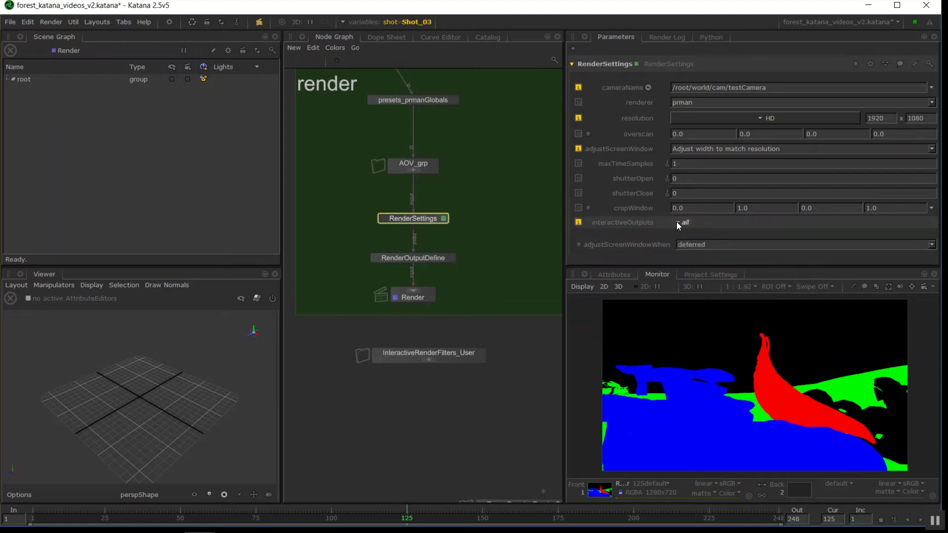
Set the interactiveOutputs of RenderSettings to primary.
click(676, 221)
click(688, 253)
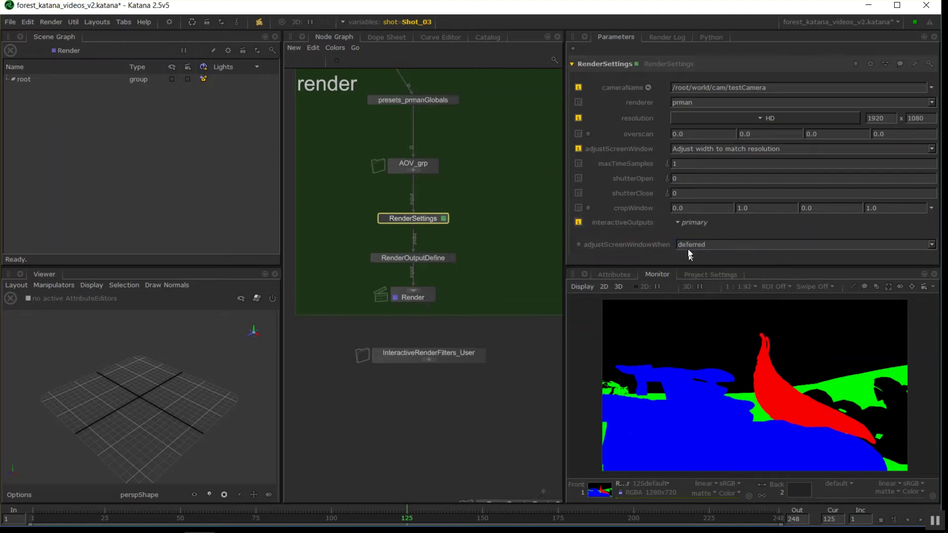
Show the Render node's parameters and look over its preview, live and disk rendering options without starting a render.
click(419, 301)
right_click(423, 301)
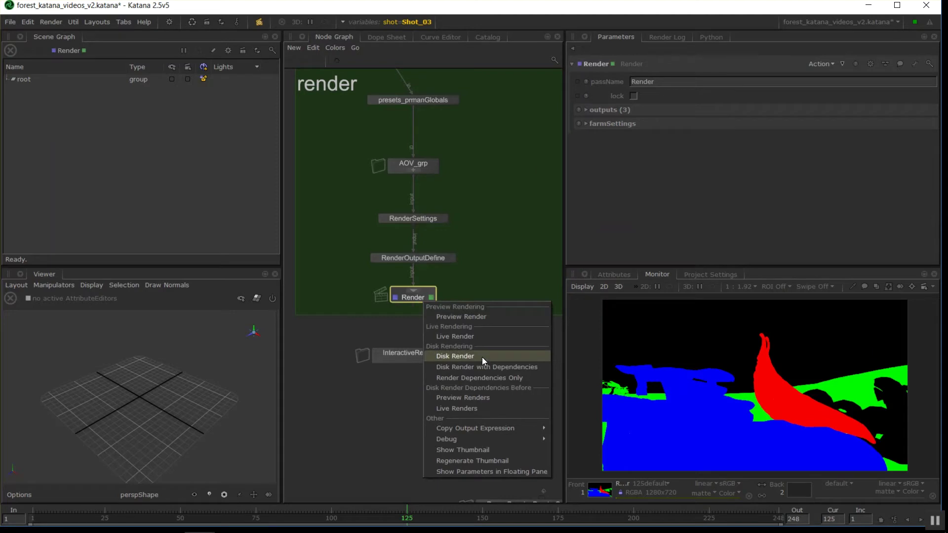
click(446, 248)
Expand AOV_grp in the render section and move its z_renderOutput_aov node slightly down, away from z_channelDefine_aov.
middle_drag(490, 148, 467, 186)
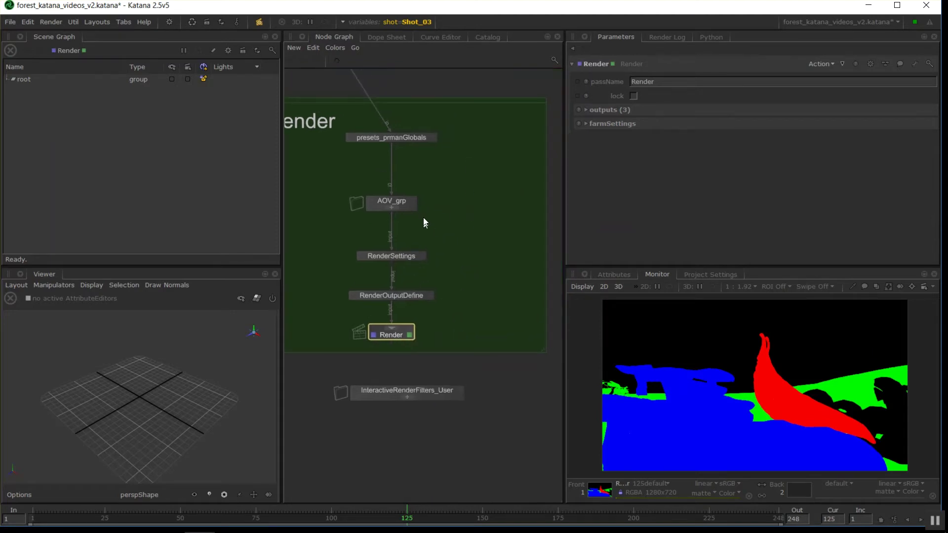
click(393, 206)
click(394, 207)
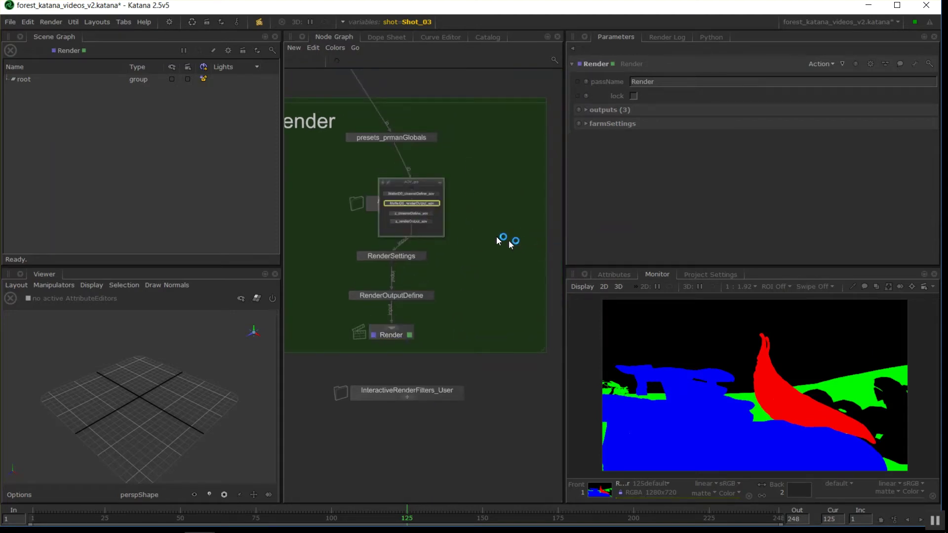
scroll(459, 221, up, 4)
middle_drag(371, 219, 424, 219)
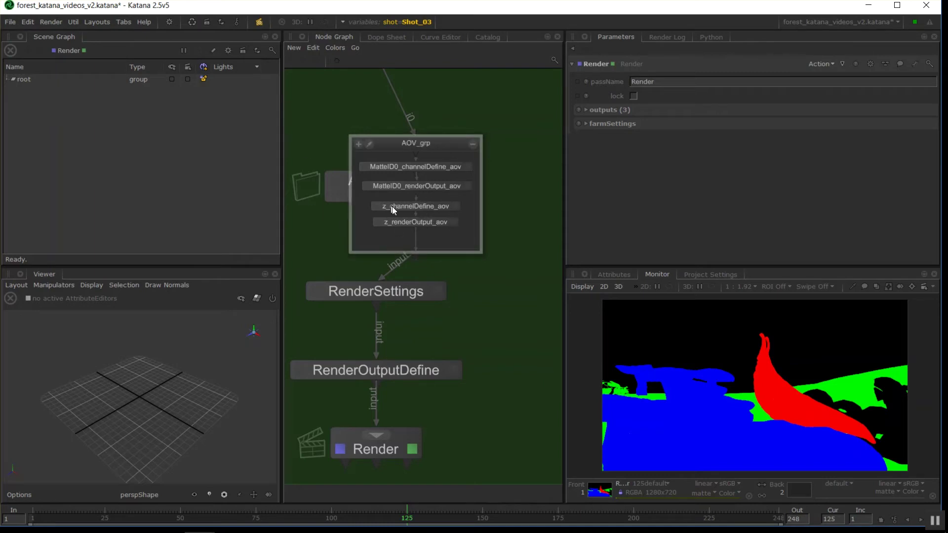
drag(444, 220, 445, 227)
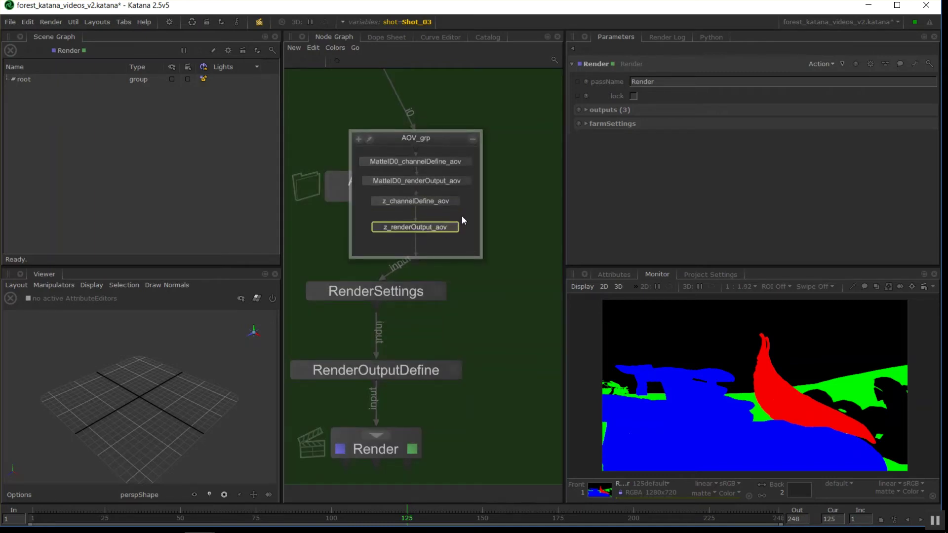
Show the parameters of z_channelDefine_aov and examine its params, the parameters that can be added, and the source value.
click(453, 200)
click(456, 200)
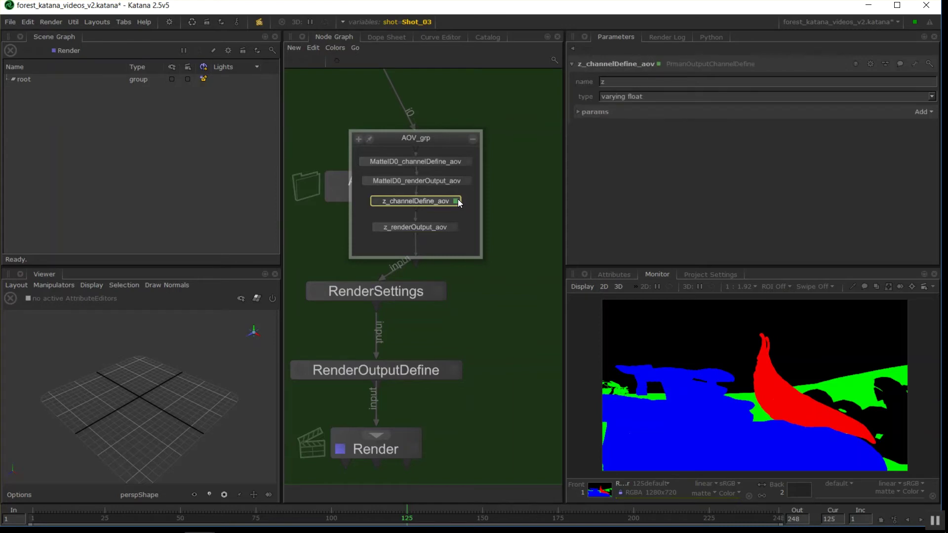
click(592, 113)
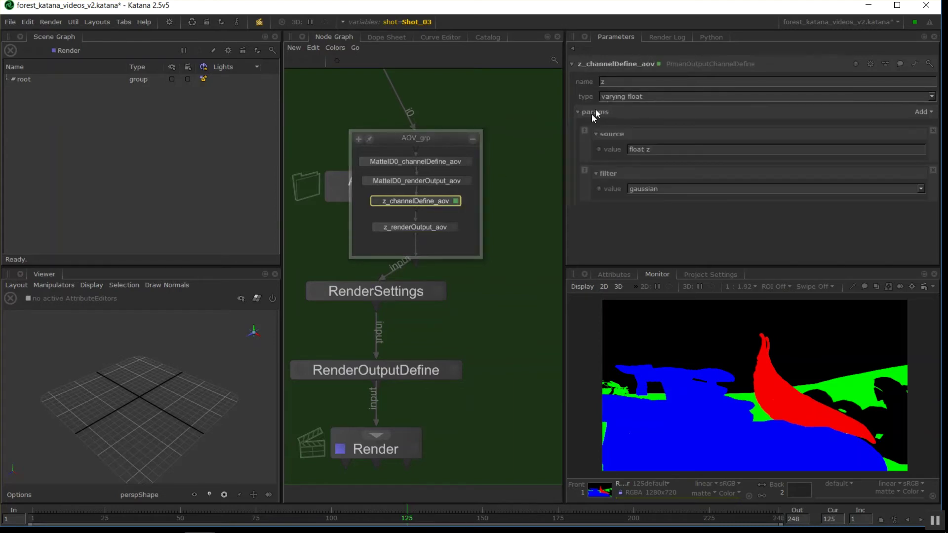
click(595, 113)
click(595, 113)
click(592, 113)
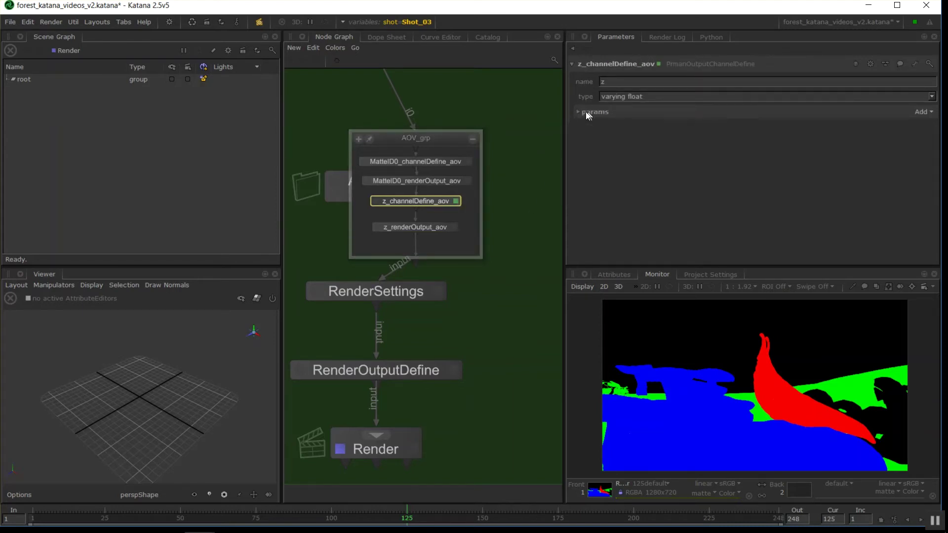
click(579, 113)
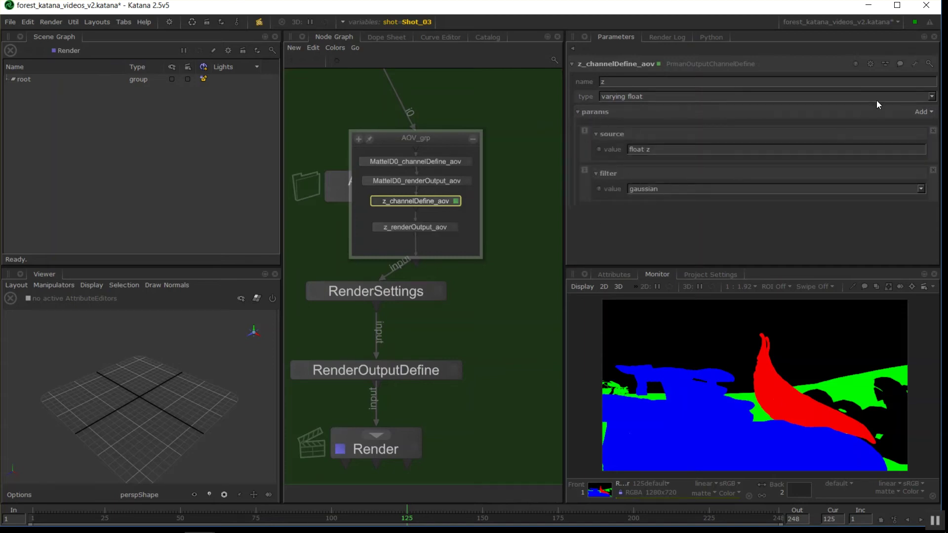
click(924, 112)
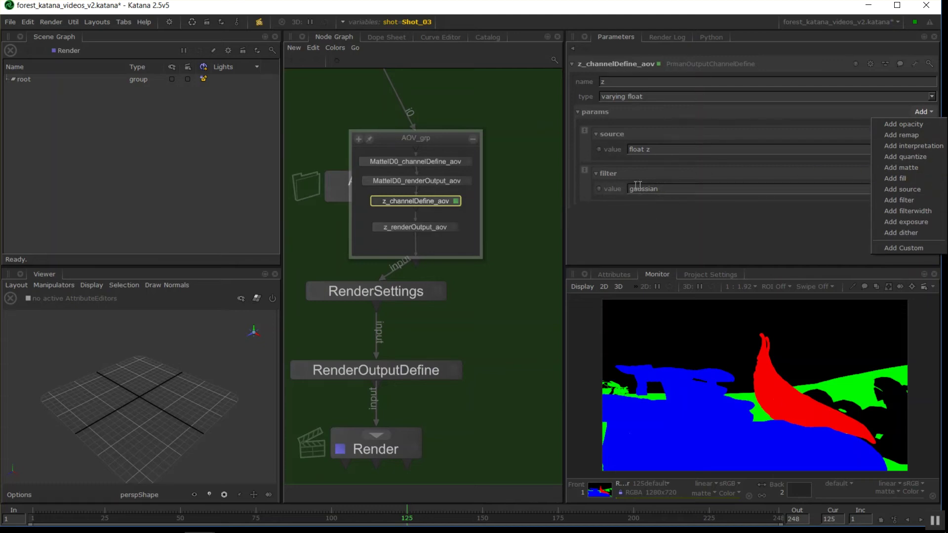
click(701, 262)
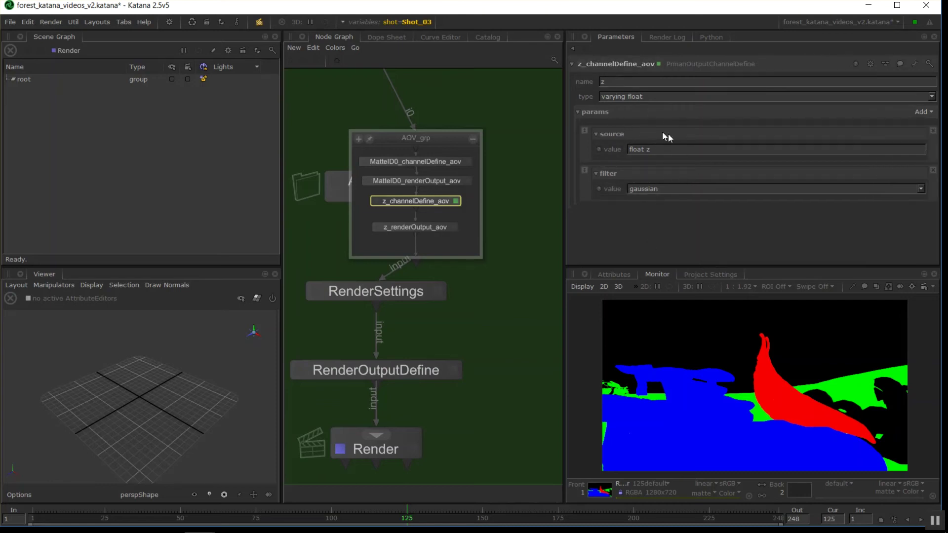
drag(652, 149, 622, 150)
Set the filter value of z_channelDefine_aov to zmin.
click(922, 190)
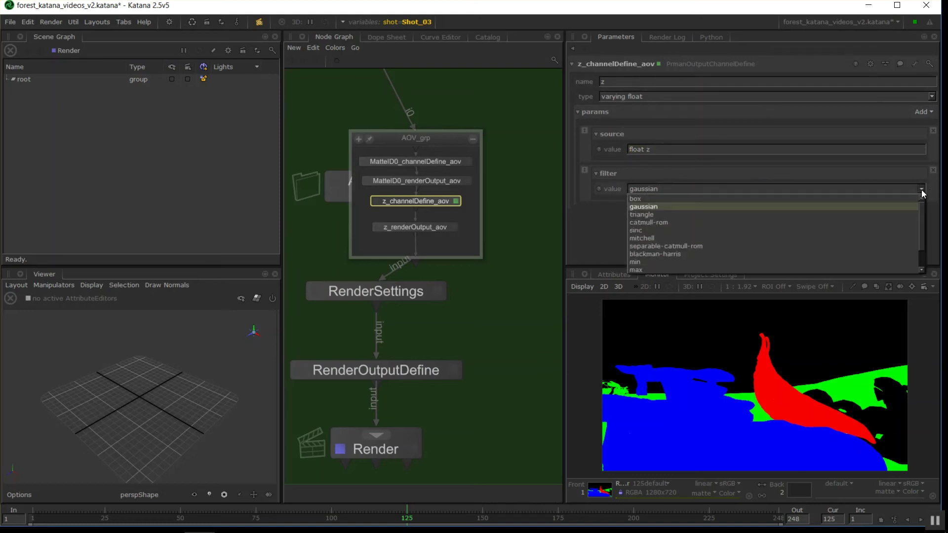
click(921, 190)
click(921, 189)
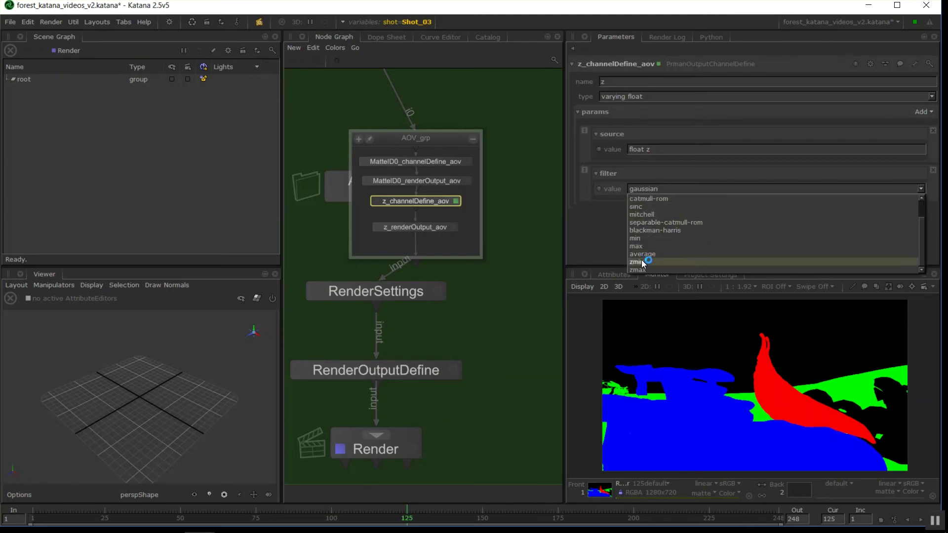
click(641, 262)
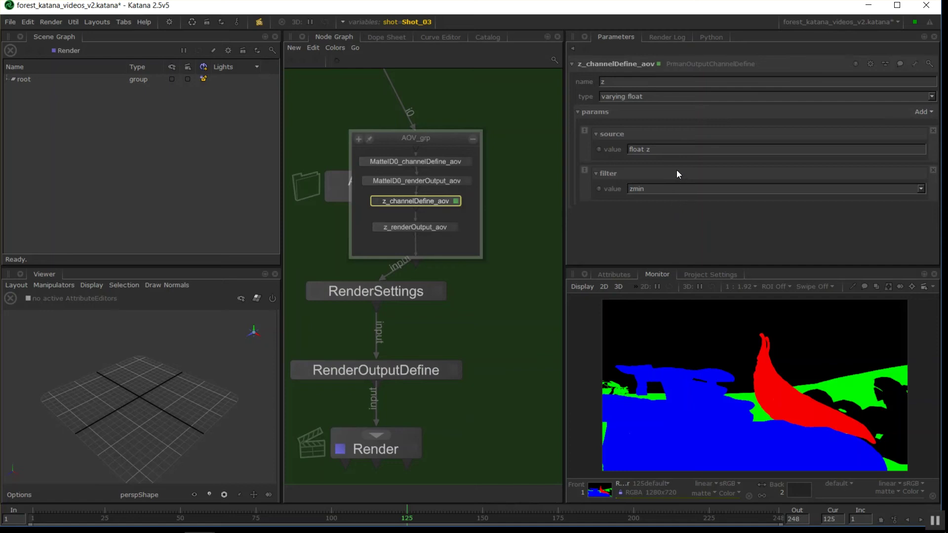
click(921, 189)
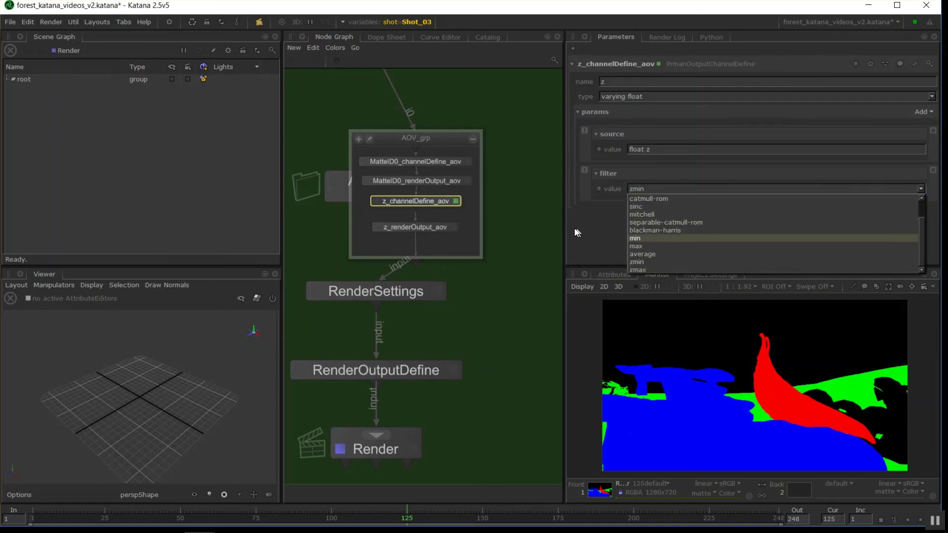
click(598, 229)
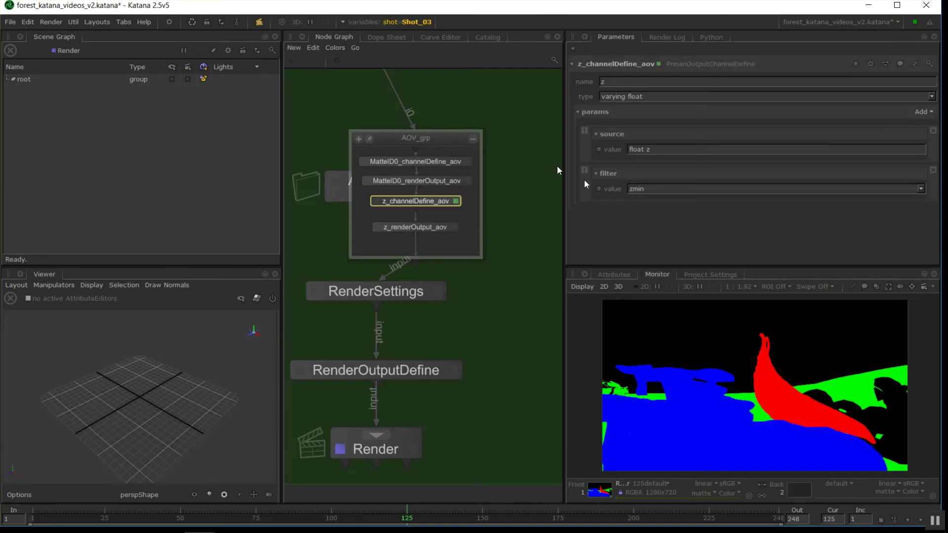
click(922, 193)
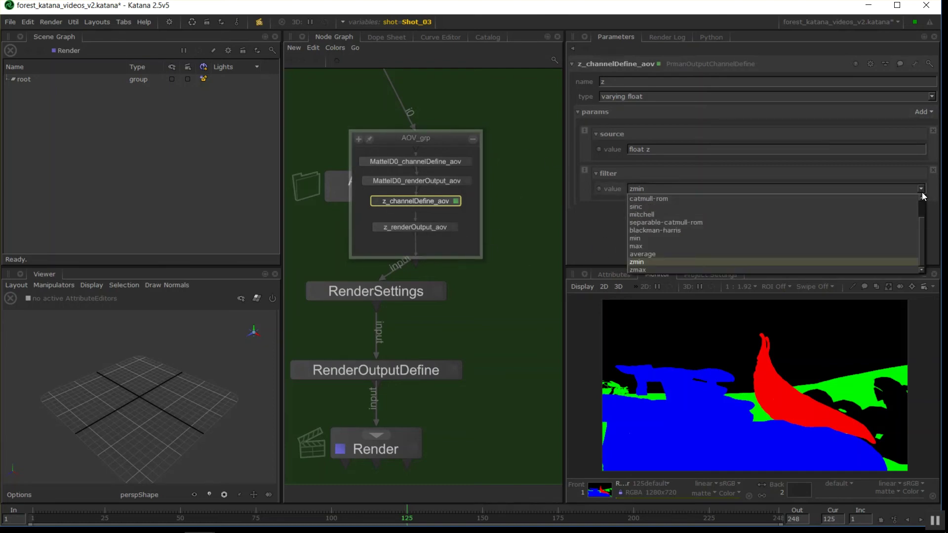
click(664, 262)
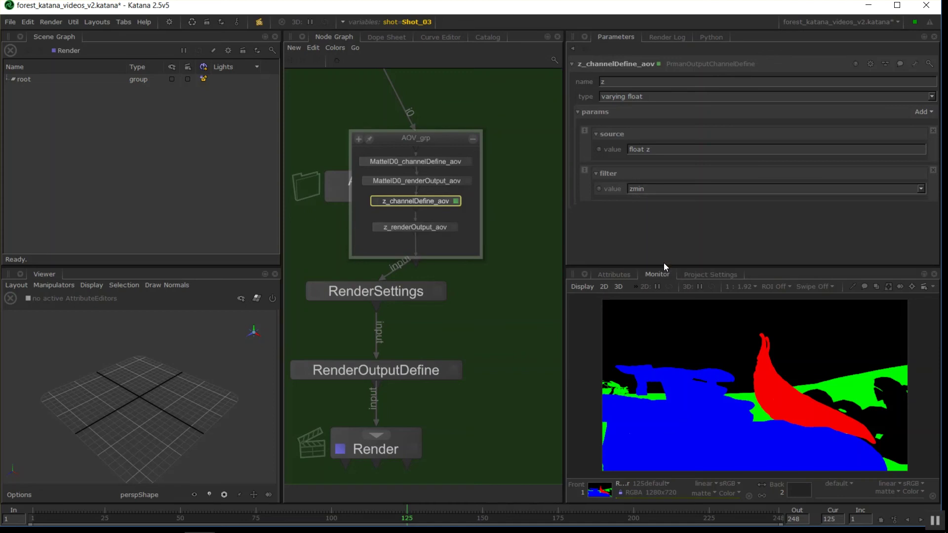
Collapse AOV_grp and move the PrmanDenoiseRenderOutputDefine and PrmanDenoiseChannelDefine nodes up and closer together.
click(473, 139)
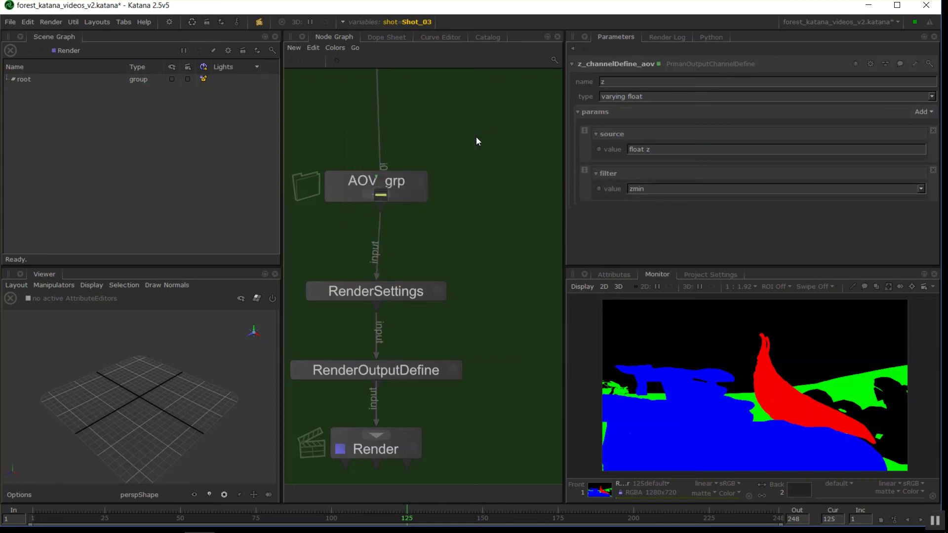
middle_drag(487, 493, 477, 118)
middle_drag(434, 224, 380, 163)
middle_drag(467, 332, 302, 233)
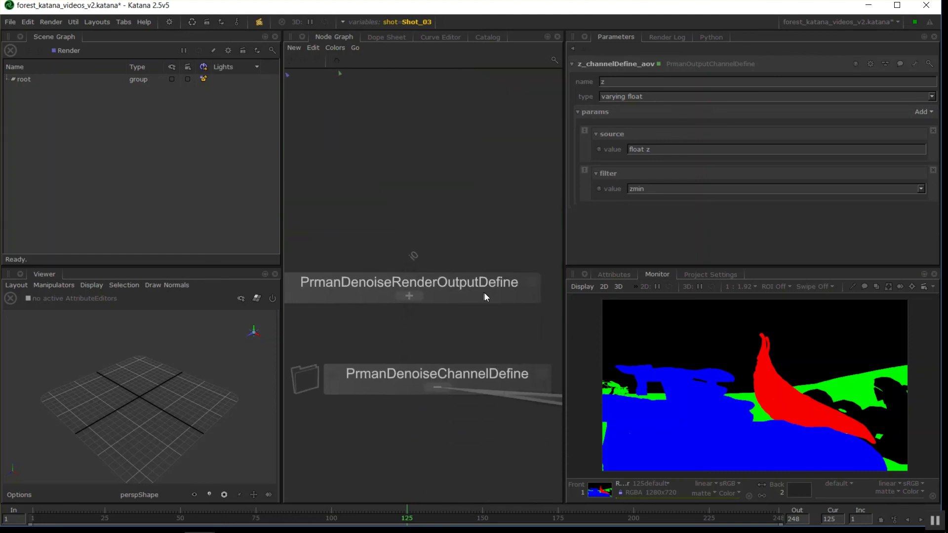
drag(484, 292, 509, 192)
drag(496, 357, 486, 237)
Look through the creatable node types matching "p" for the Prman denoise nodes without adding one.
click(408, 393)
key(Tab)
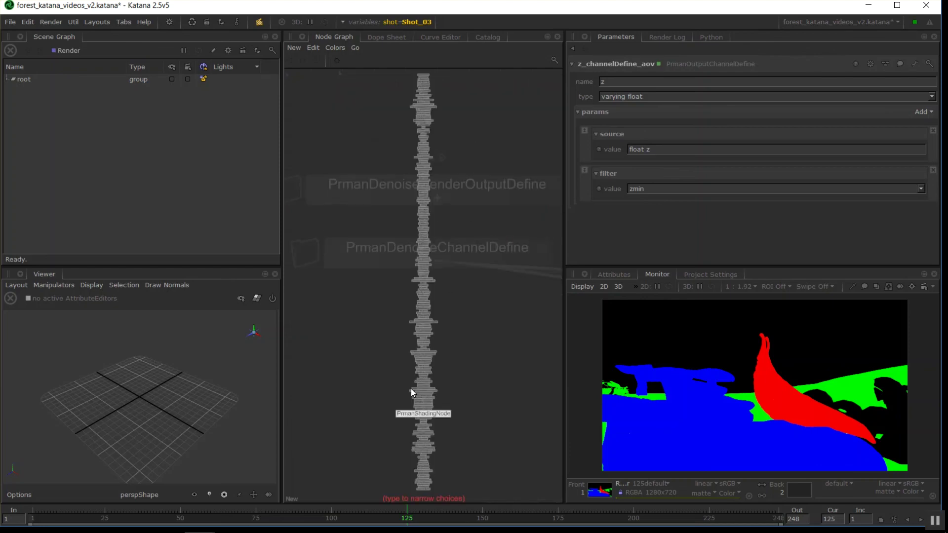
text(p)
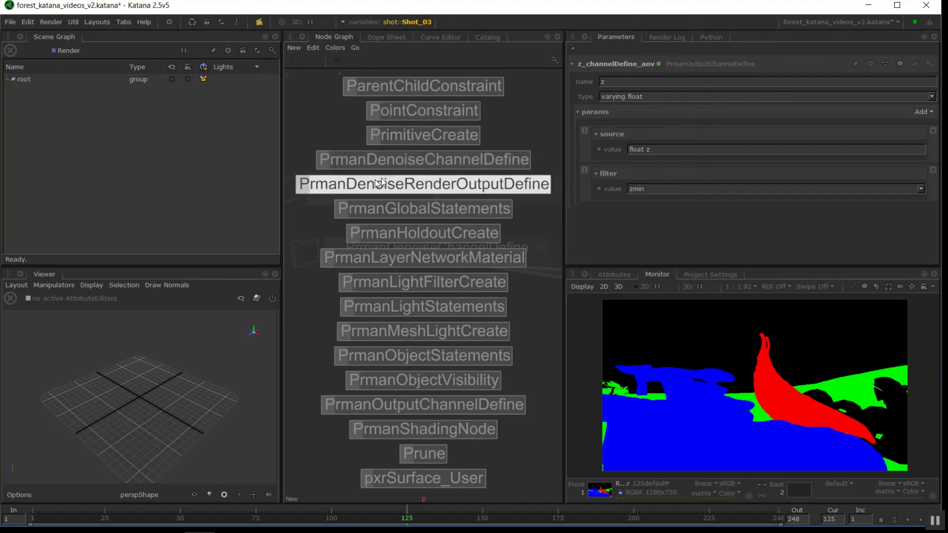
key(Escape)
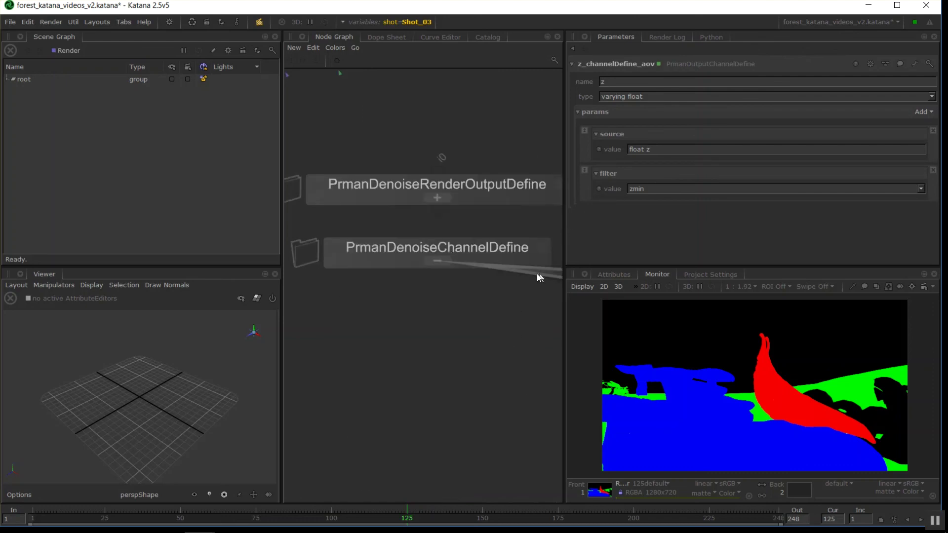
Expand the PrmanDenoiseRenderOutputDefine group and examine the display channel nodes inside PrmanDenoiseChannelDefine.
click(439, 198)
middle_drag(526, 198, 422, 179)
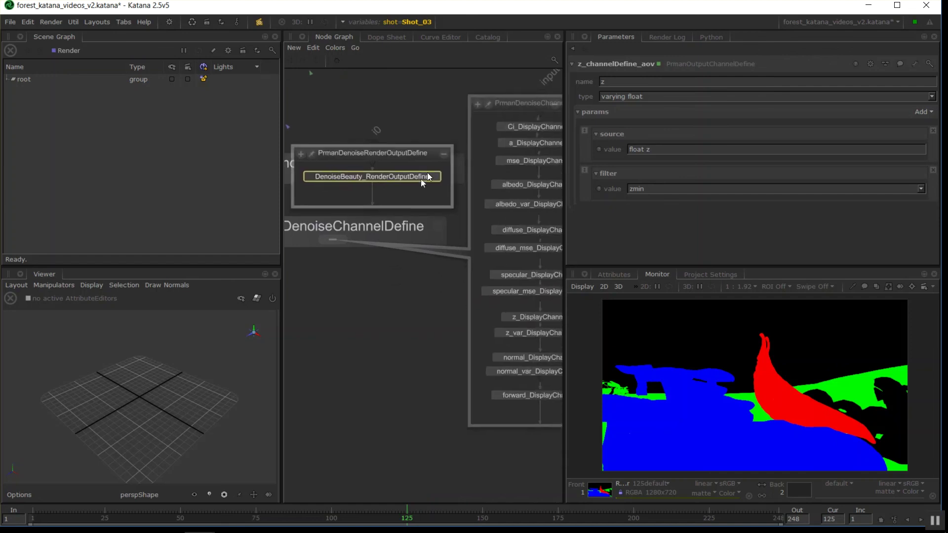
middle_drag(519, 182, 431, 179)
scroll(470, 239, up, 3)
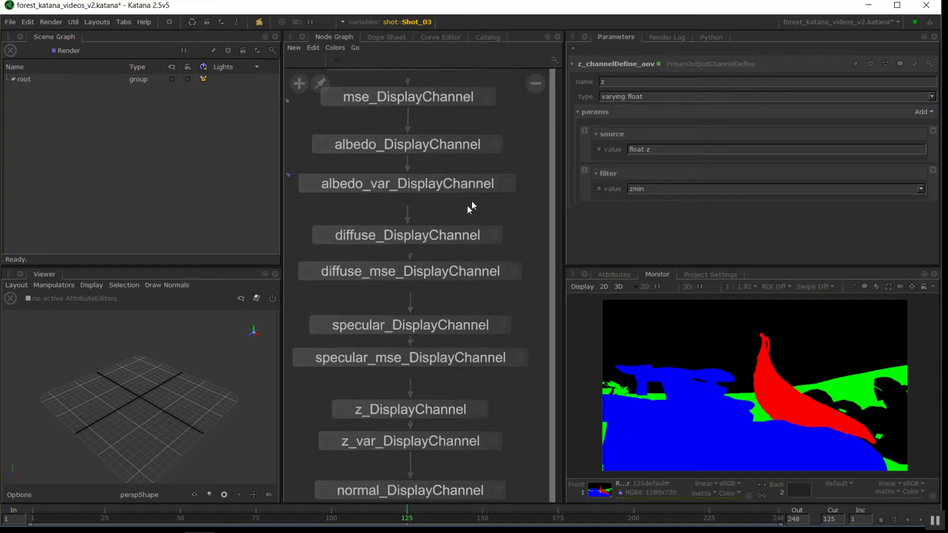
Show the parameters of diffuse_mse_DisplayChannel and select it together with diffuse_DisplayChannel.
click(499, 239)
click(513, 268)
shift+click(451, 270)
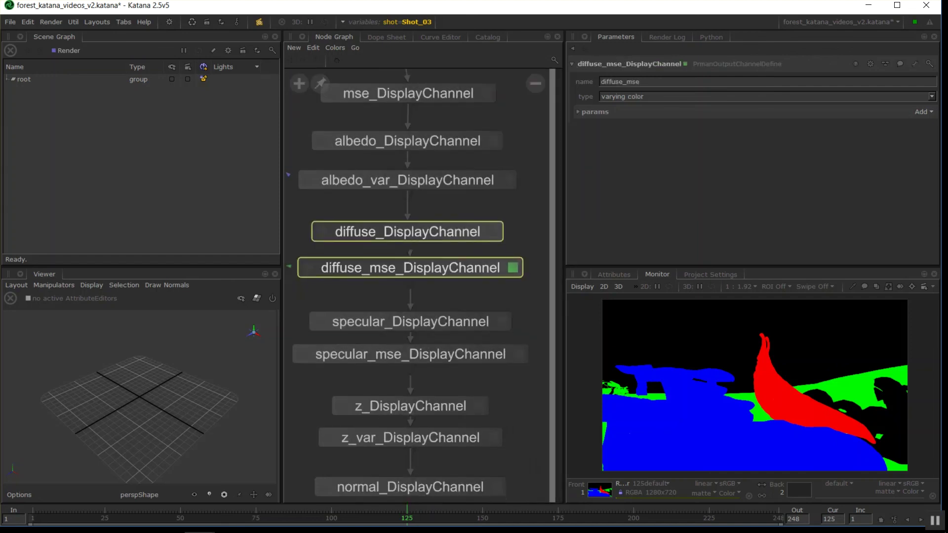
Move the z_DisplayChannel node slightly sideways, out of line with the other display channel nodes.
middle_drag(442, 407, 431, 297)
drag(441, 296, 459, 288)
key(ctrl+z)
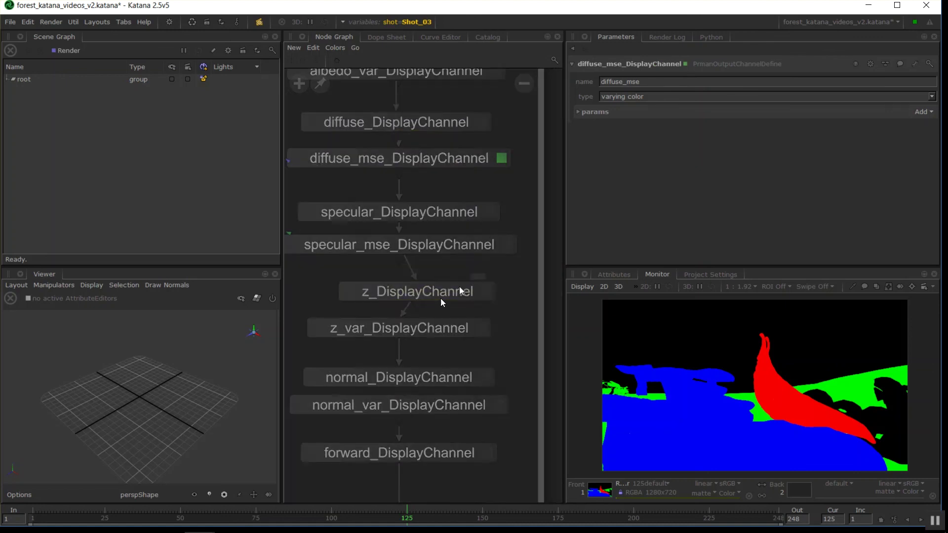
Select all the display channel nodes inside the PrmanDenoiseChannelDefine group.
middle_drag(462, 178, 476, 292)
scroll(479, 284, down, 3)
middle_drag(468, 222, 441, 243)
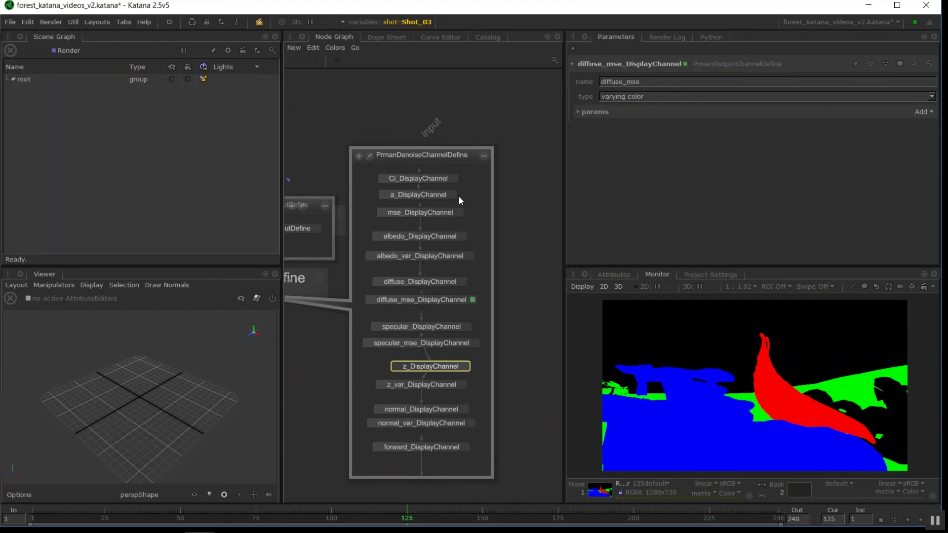
key(ctrl+a)
middle_drag(381, 234, 439, 275)
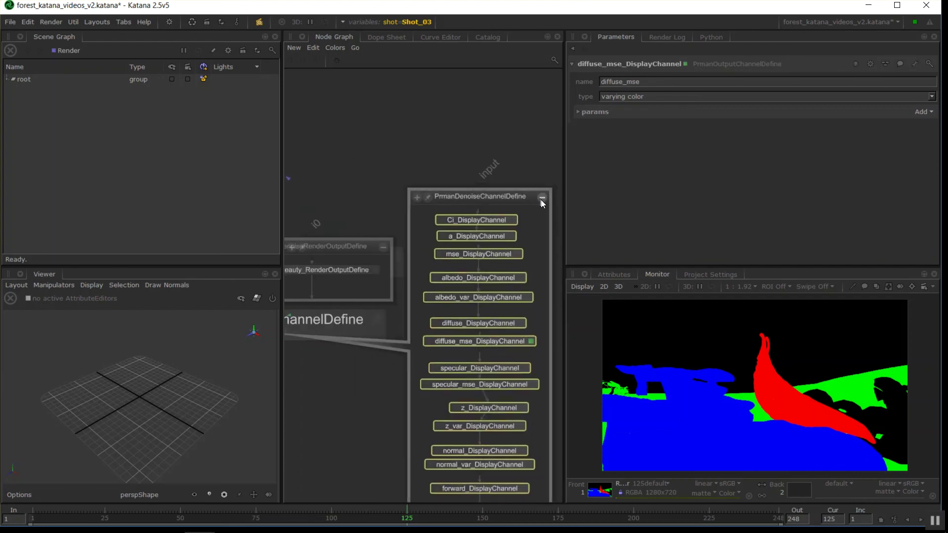